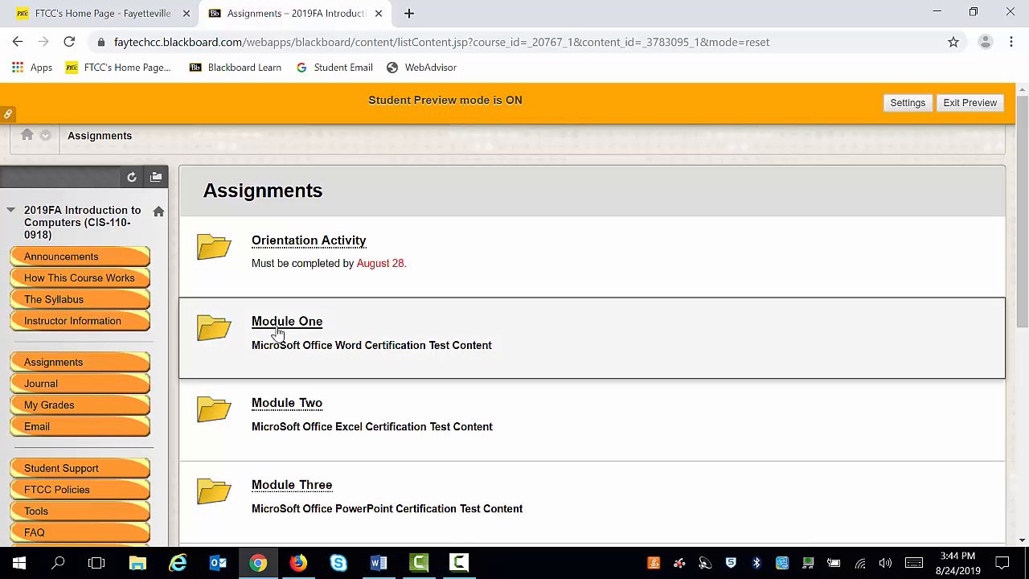
# Open the Word Practice Files folder of Module One and find the Project 2 Promotions files
pyautogui.click(278, 328)
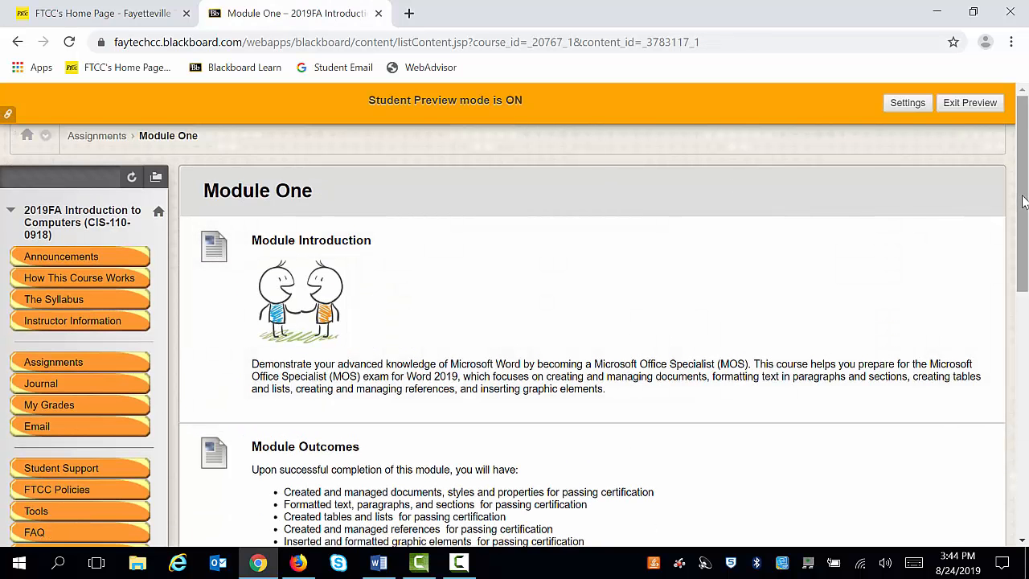
pyautogui.moveTo(1024, 201); pyautogui.dragTo(1006, 362)
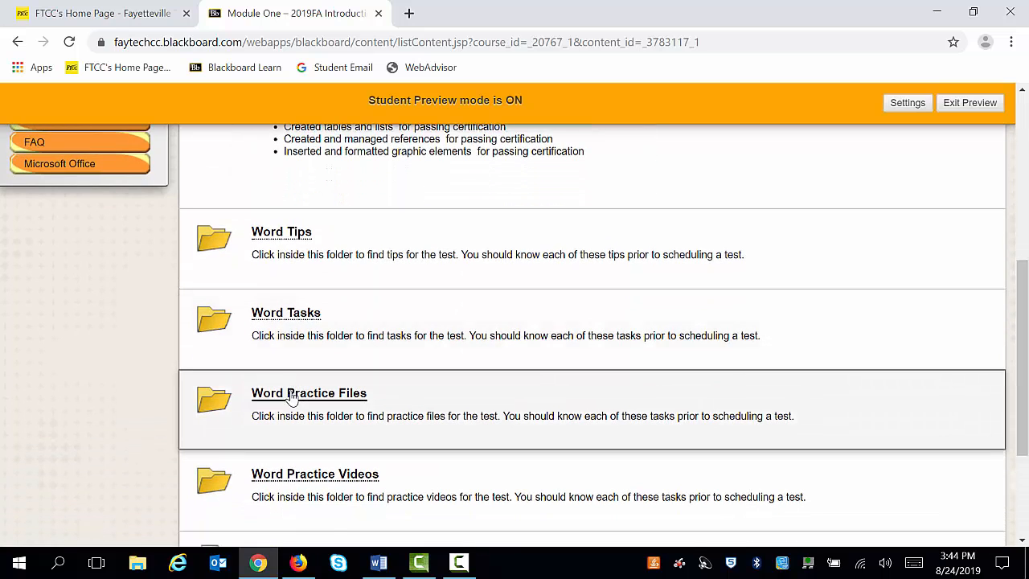
pyautogui.click(291, 398)
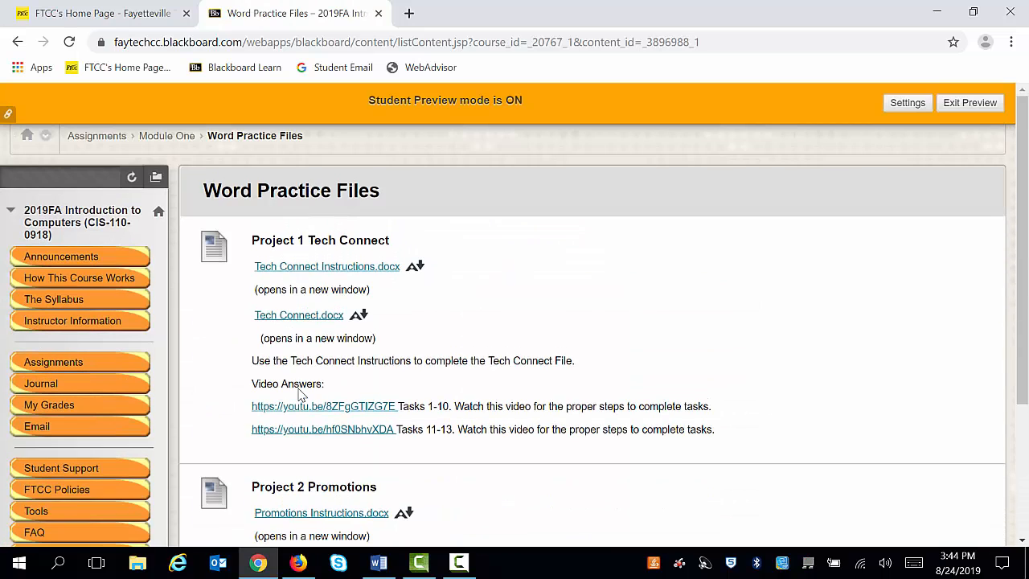
pyautogui.moveTo(1024, 272); pyautogui.dragTo(1005, 386)
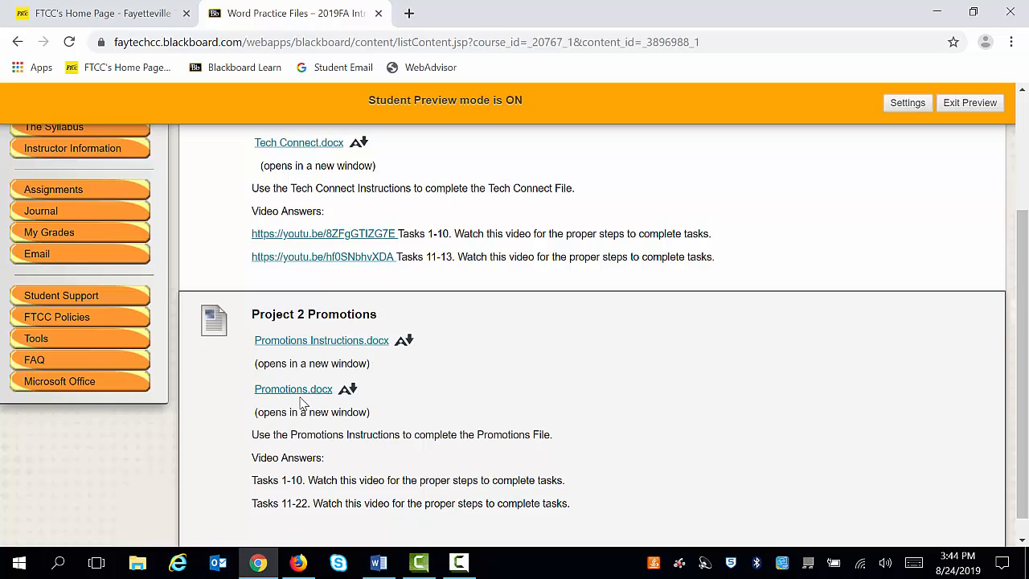
# Switch to the Promotions1 document in Word and toggle the formatting marks off and back on
pyautogui.click(379, 563)
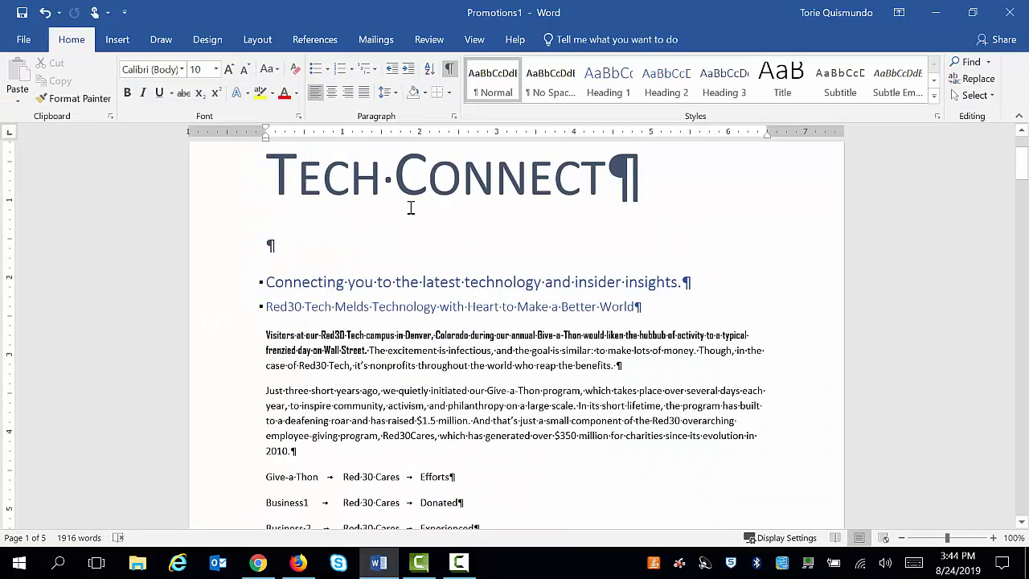
pyautogui.click(450, 71)
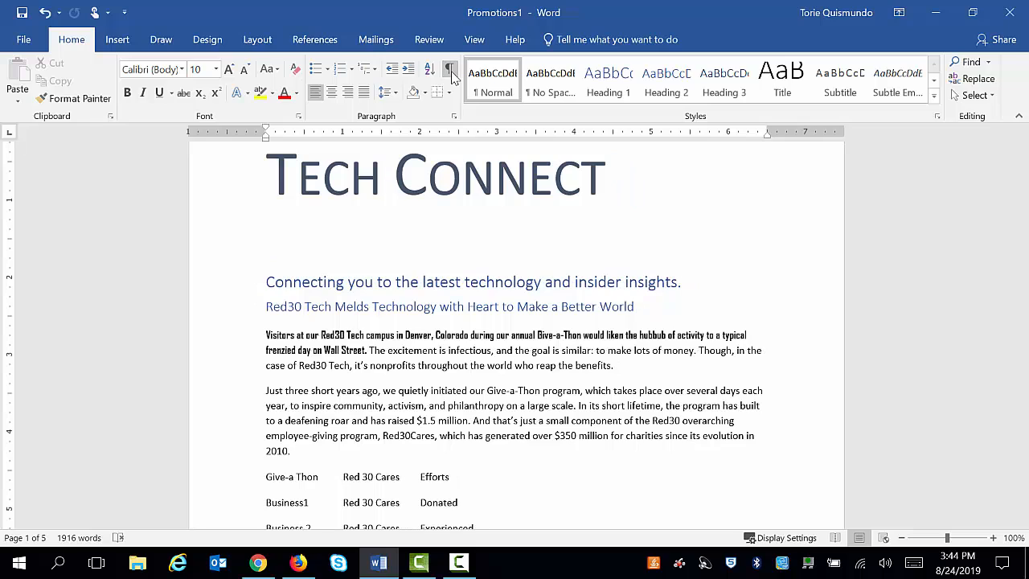
pyautogui.click(451, 71)
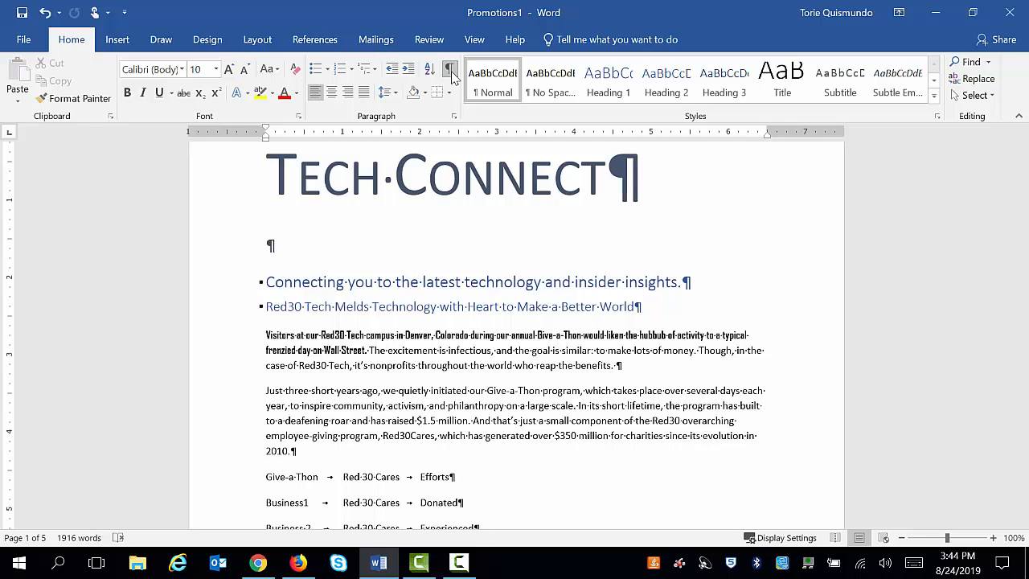
pyautogui.click(450, 71)
pyautogui.click(450, 71)
# Convert the four tabbed lines from Give-a-Thon to Business 3 into a table with 3 columns, separating text at tabs
pyautogui.moveTo(1020, 175); pyautogui.dragTo(1020, 196)
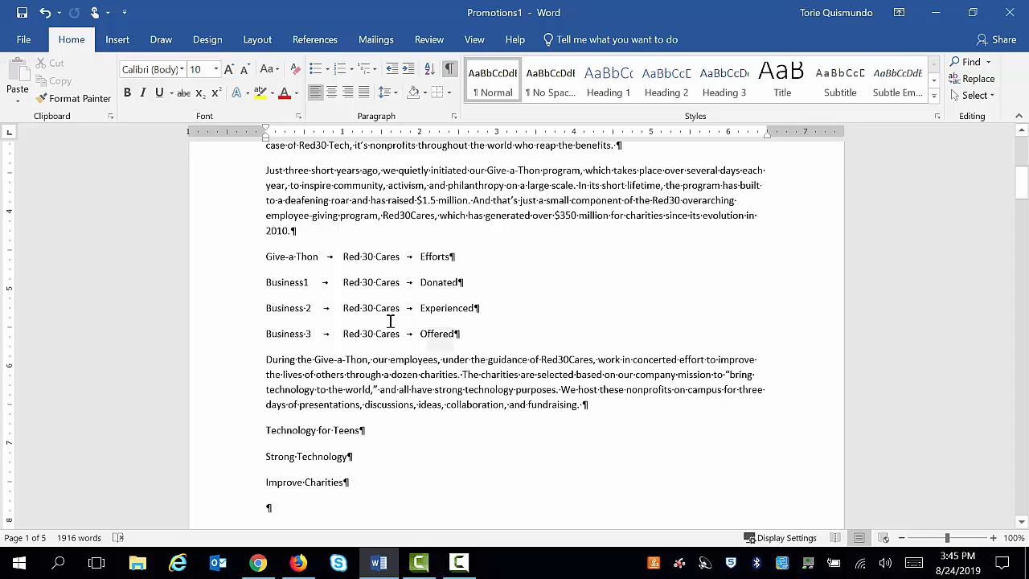
pyautogui.moveTo(389, 321); pyautogui.dragTo(272, 270)
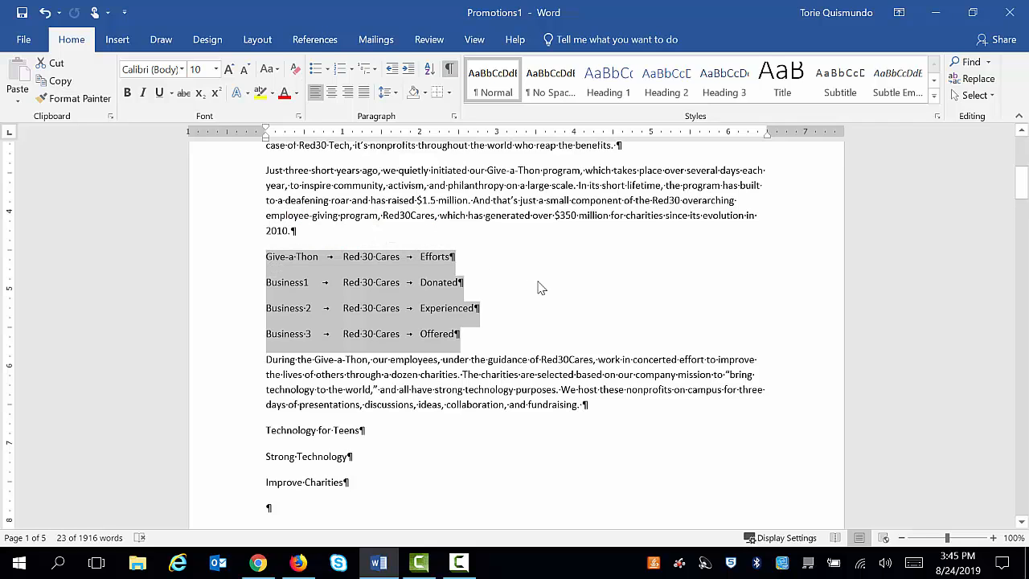
pyautogui.click(118, 39)
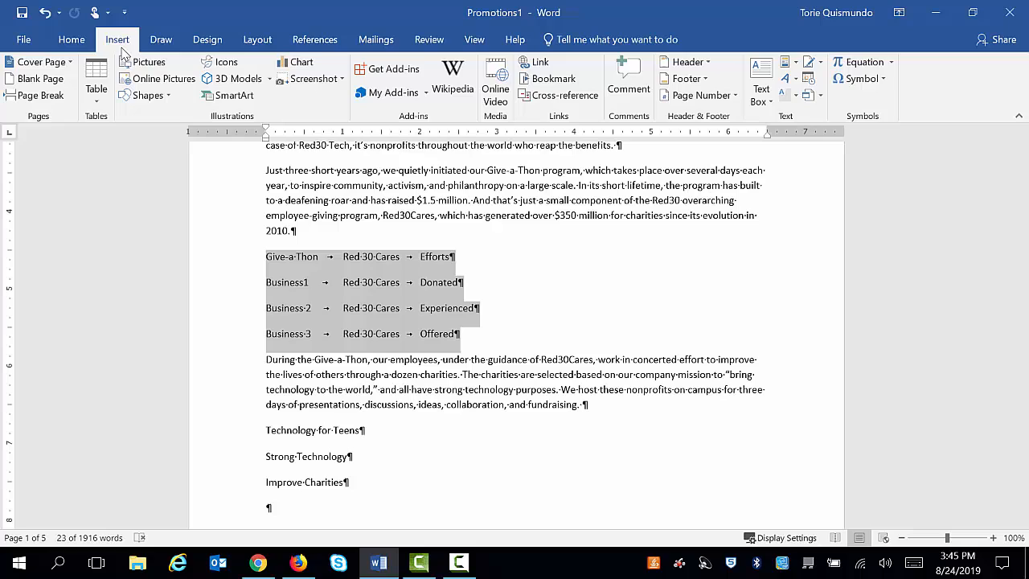
pyautogui.click(98, 106)
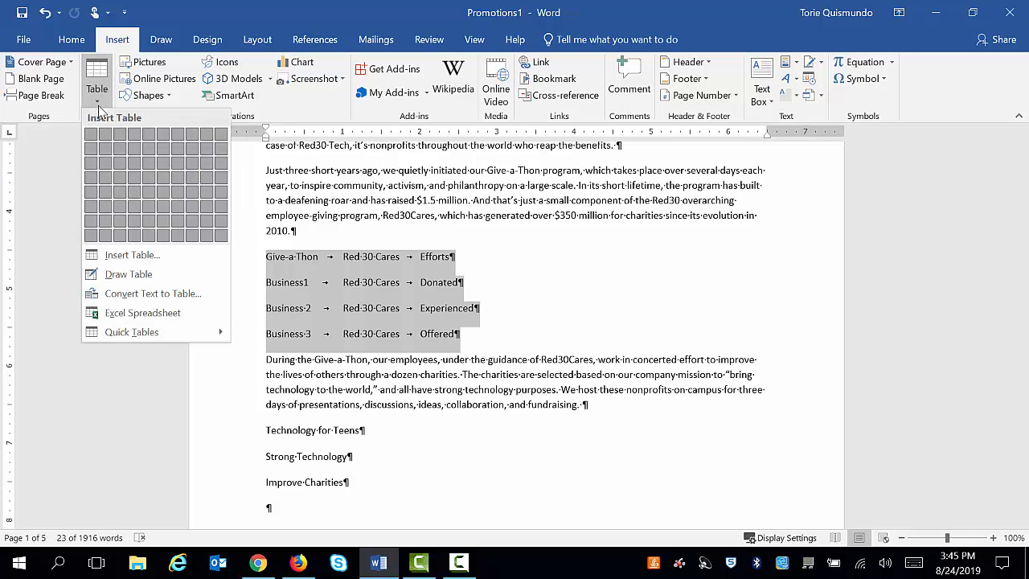
pyautogui.click(113, 294)
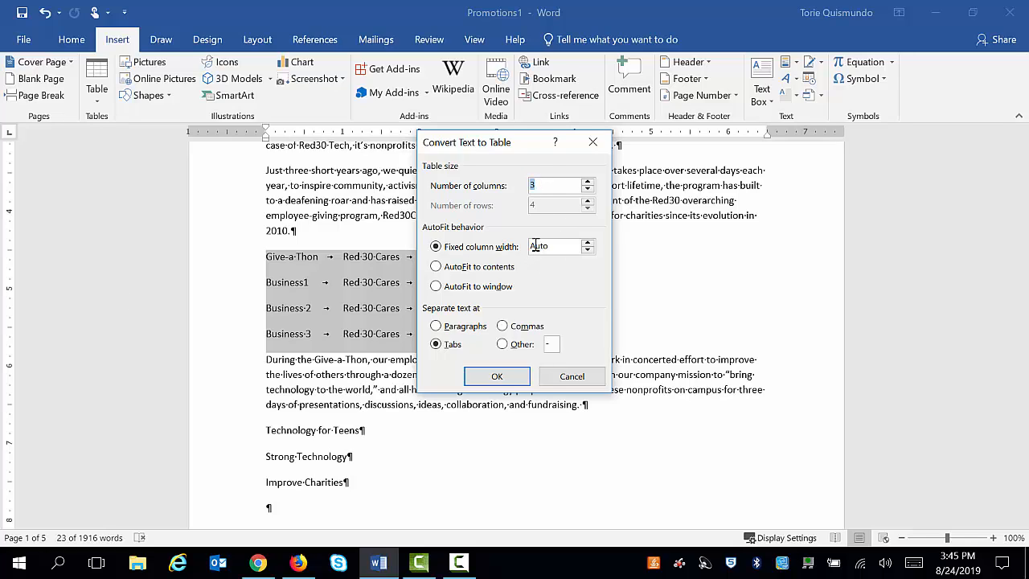
pyautogui.click(492, 378)
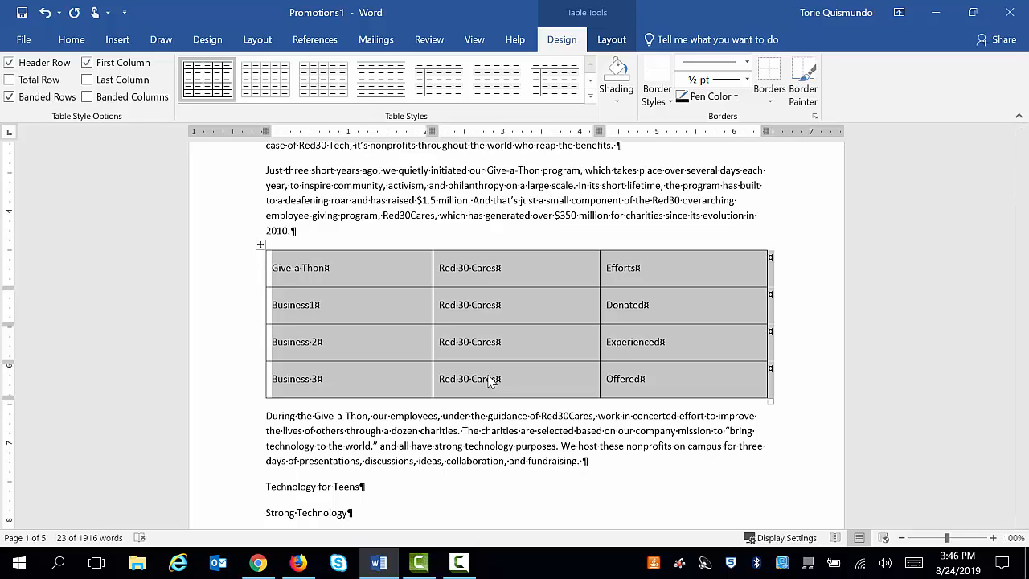
pyautogui.click(672, 271)
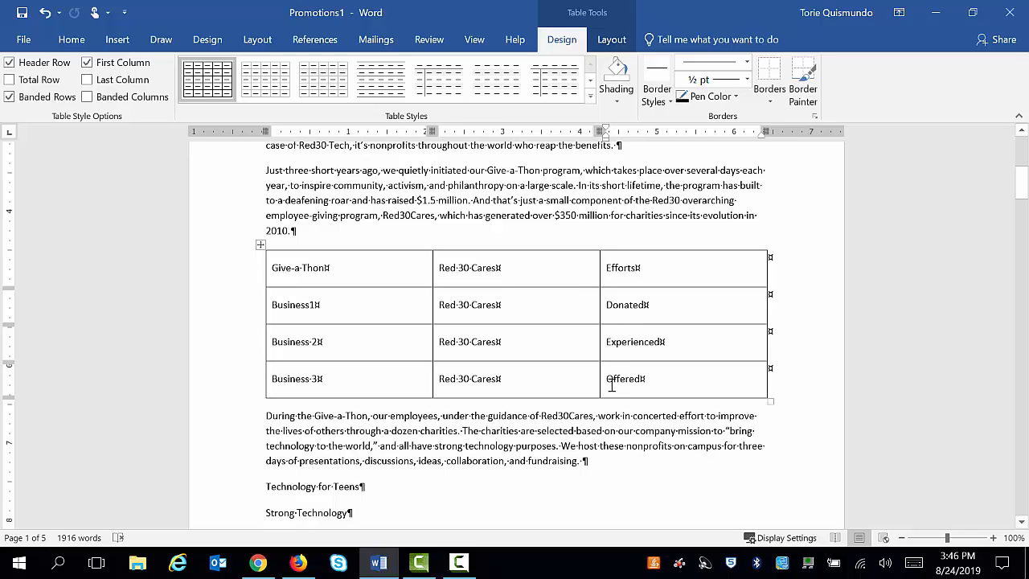
# Select the whole table and look over the table design and table layout tools
pyautogui.click(633, 228)
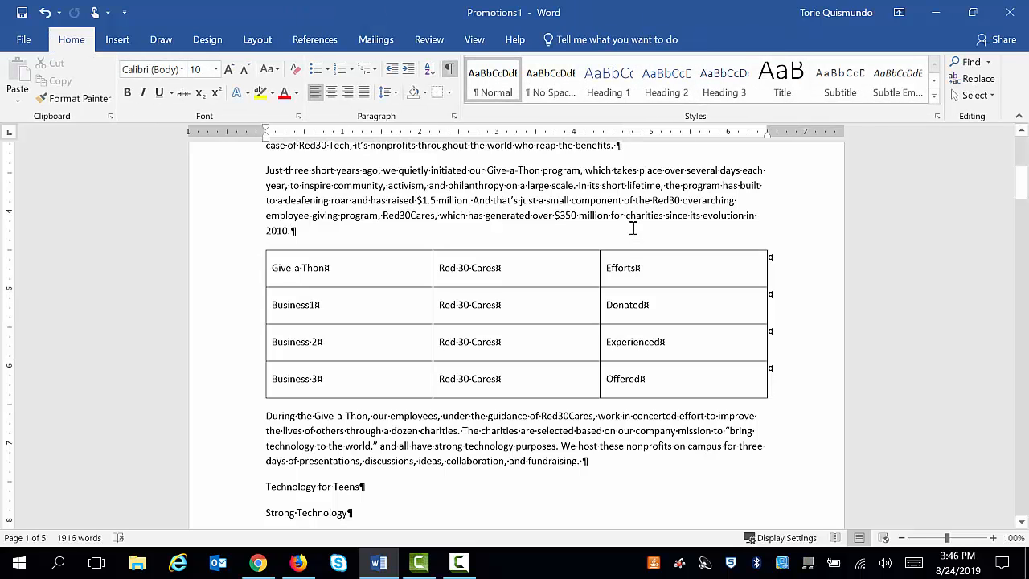
pyautogui.click(261, 245)
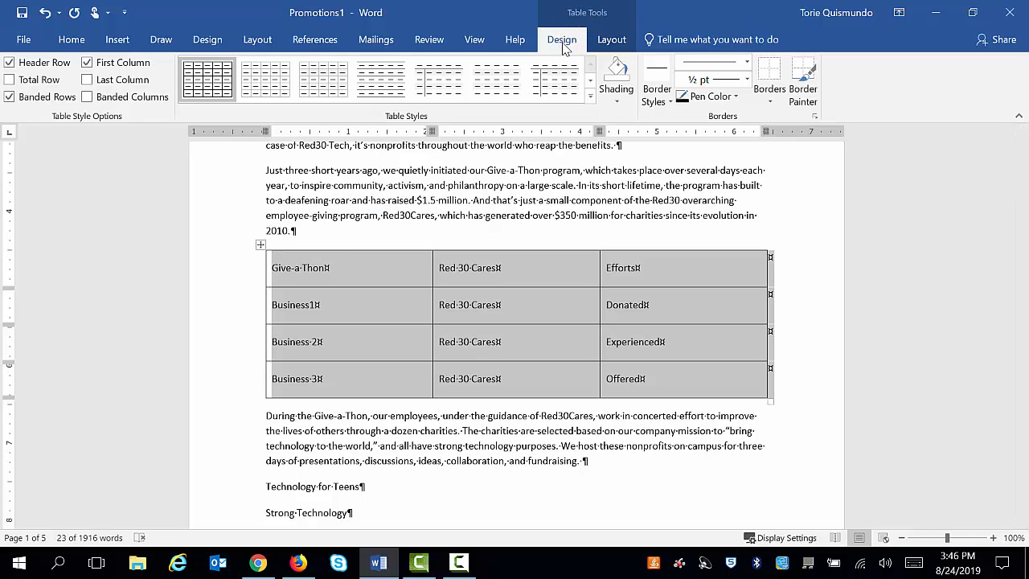
pyautogui.click(608, 42)
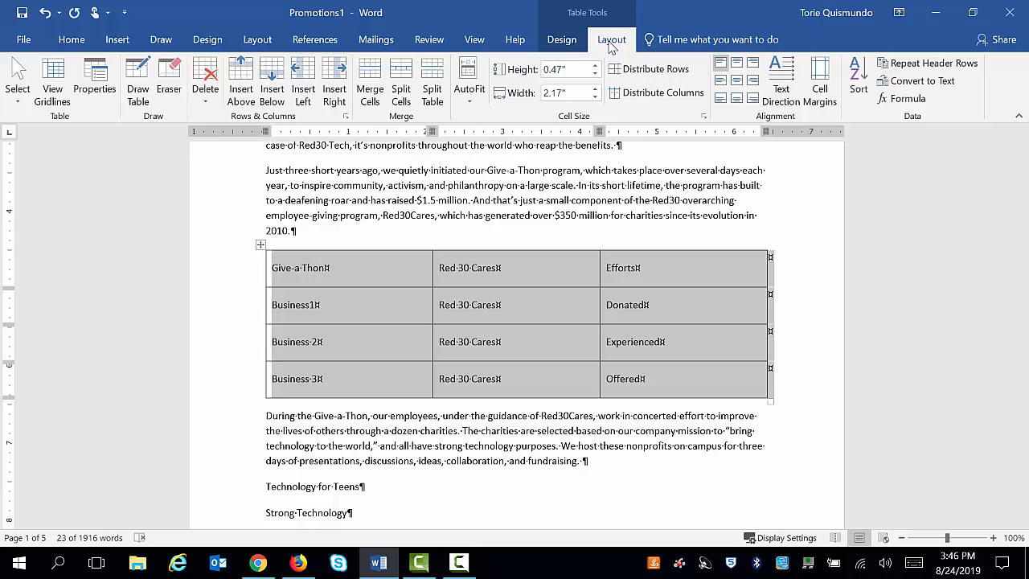
pyautogui.click(565, 41)
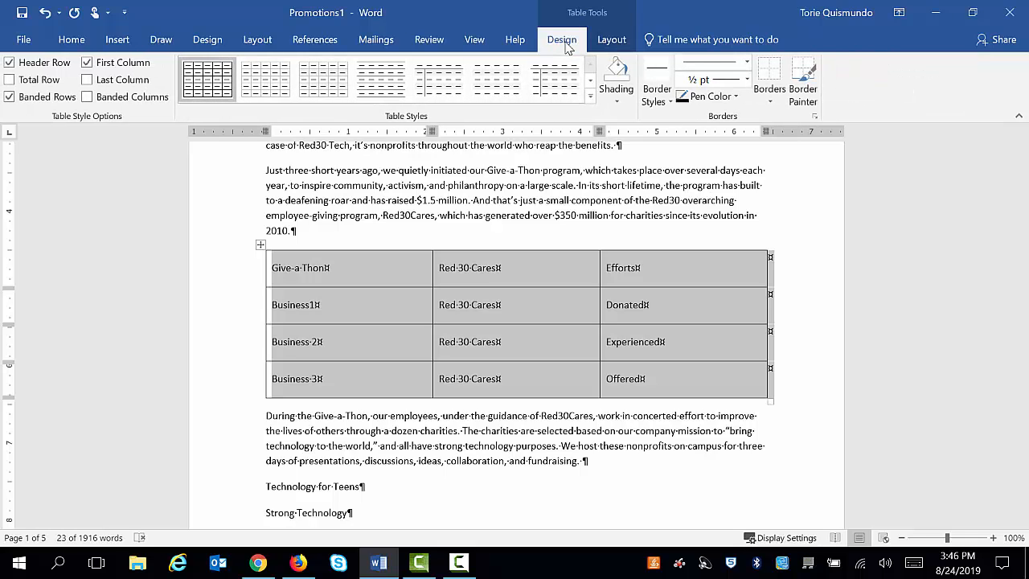
pyautogui.click(613, 44)
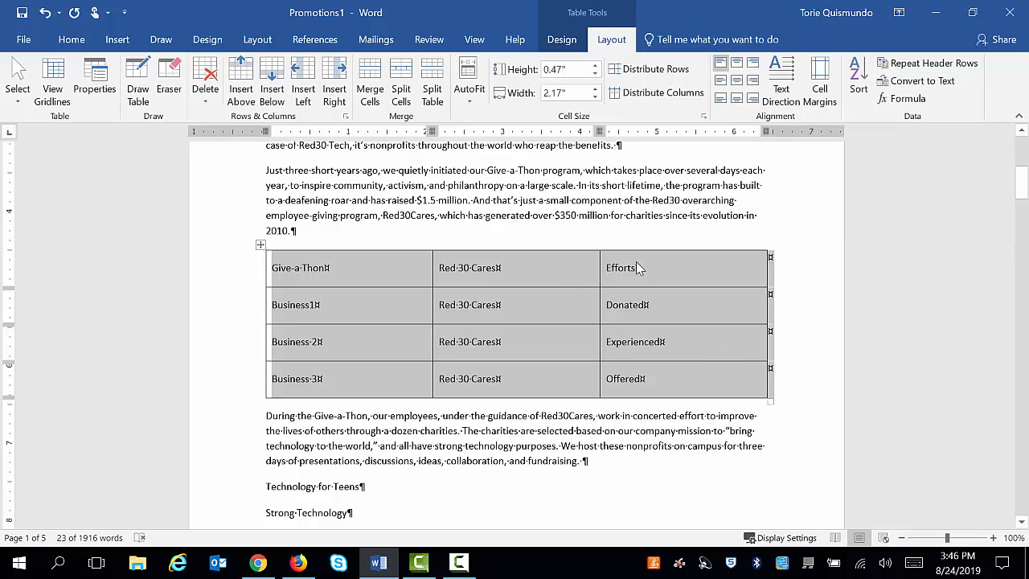
# Sort the table by Column 3 as text in ascending order
pyautogui.moveTo(636, 267); pyautogui.dragTo(634, 376)
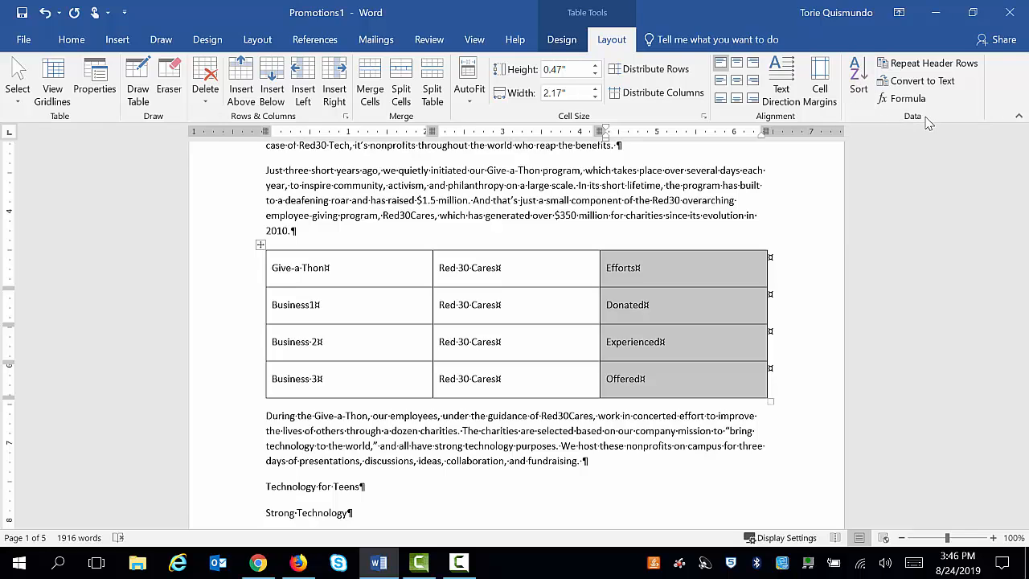
pyautogui.click(859, 83)
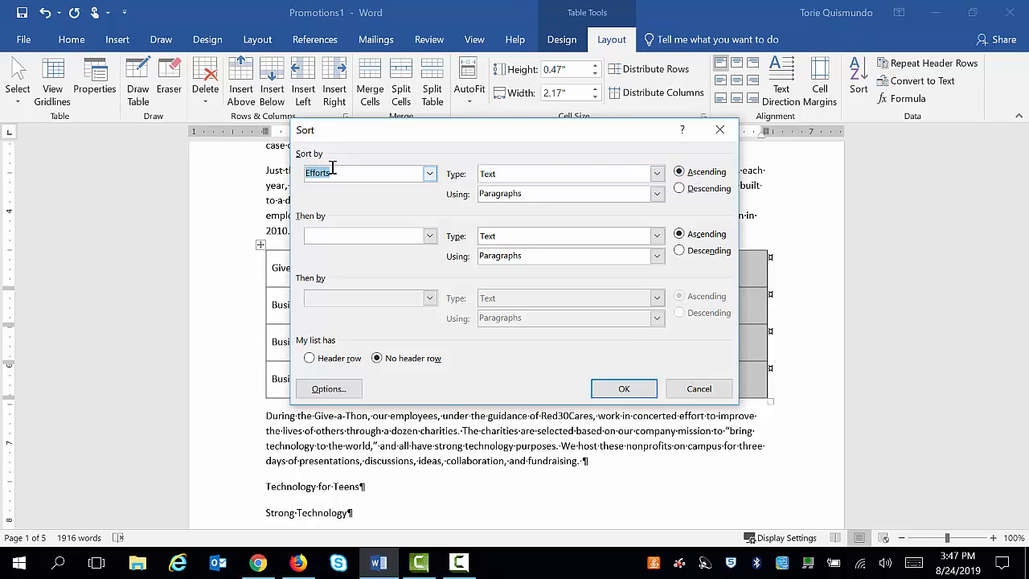
pyautogui.click(430, 174)
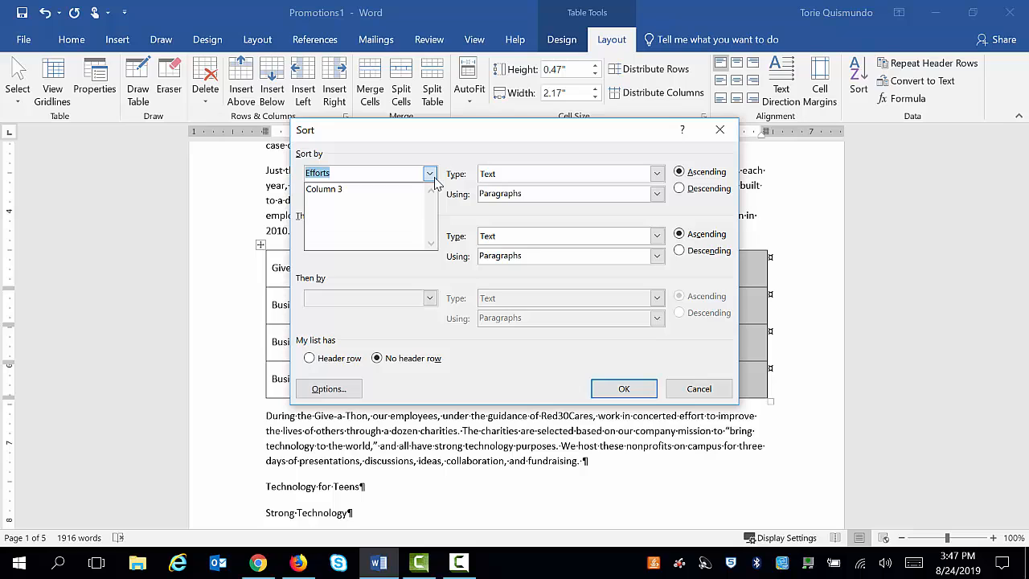
pyautogui.click(392, 189)
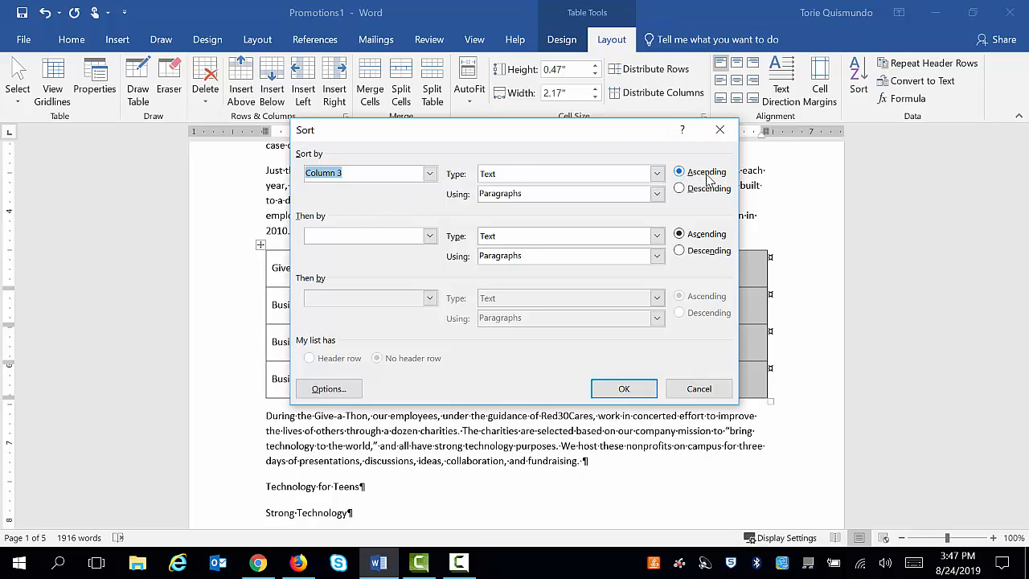
pyautogui.click(631, 388)
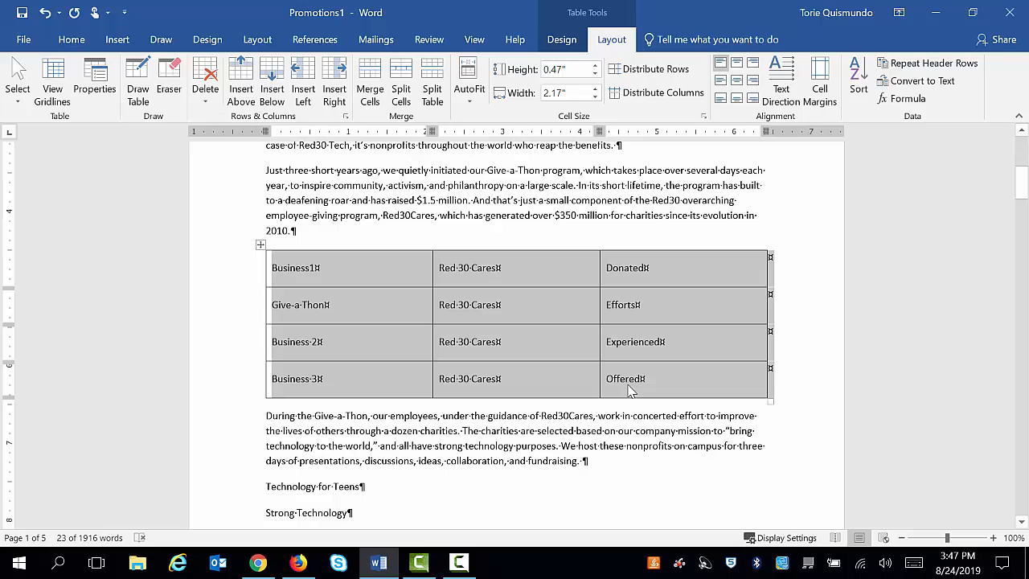
pyautogui.click(647, 273)
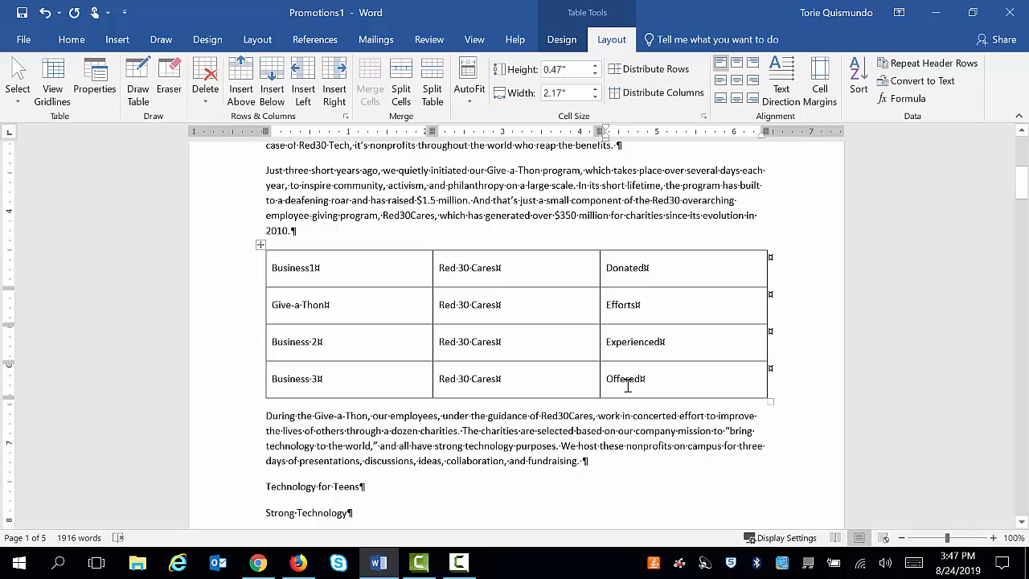
pyautogui.click(529, 190)
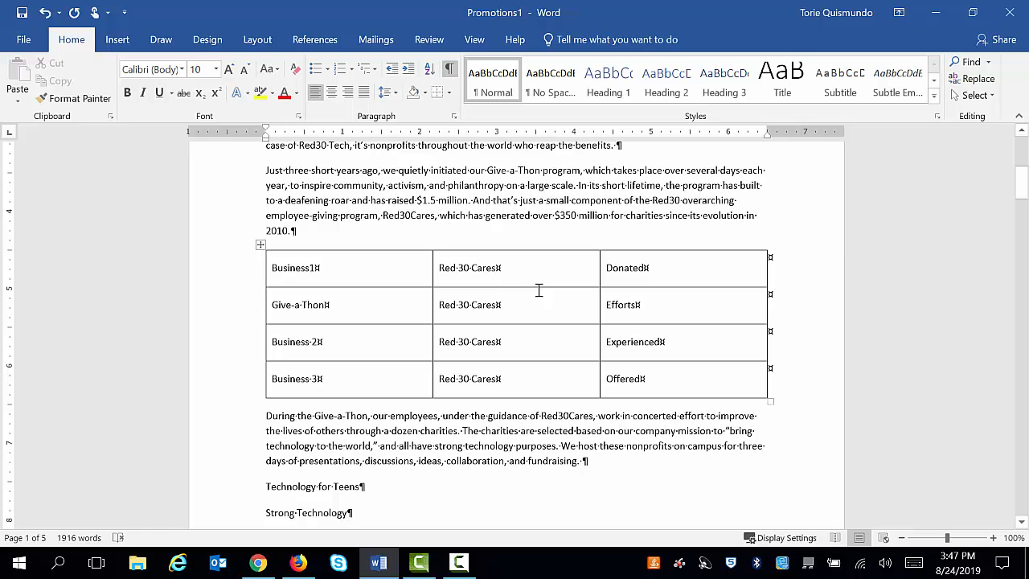
pyautogui.click(249, 275)
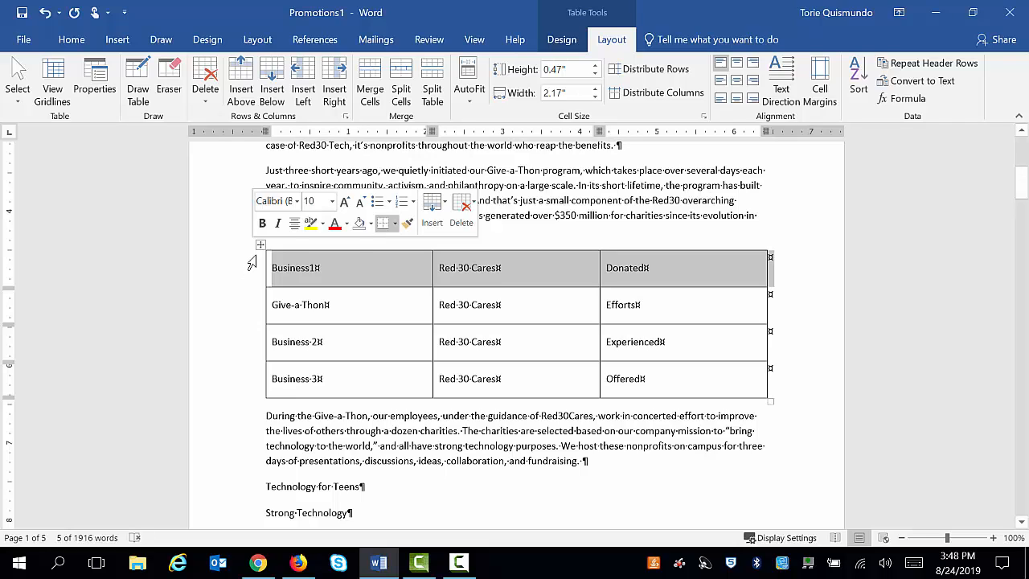
pyautogui.click(260, 244)
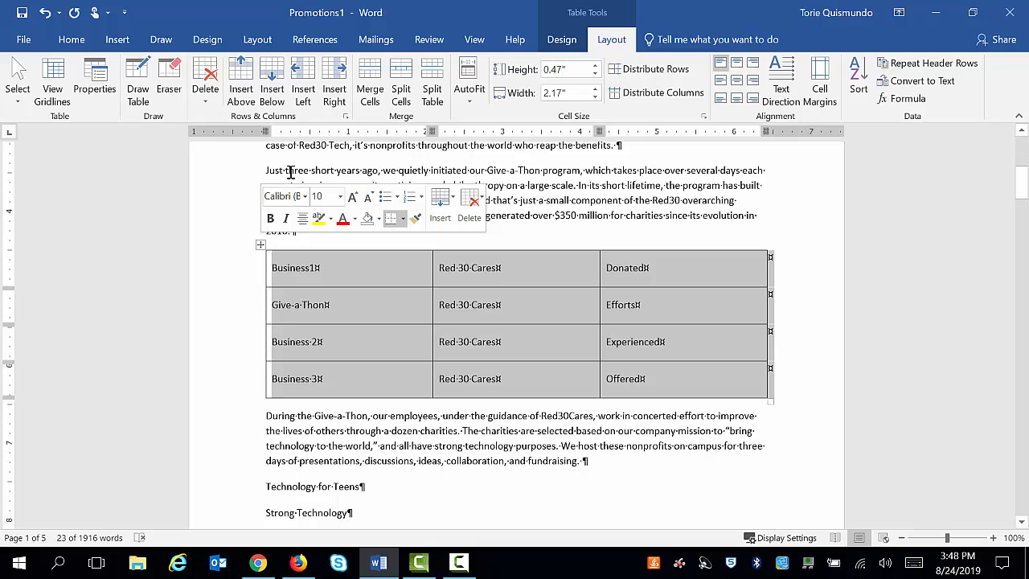
pyautogui.click(241, 81)
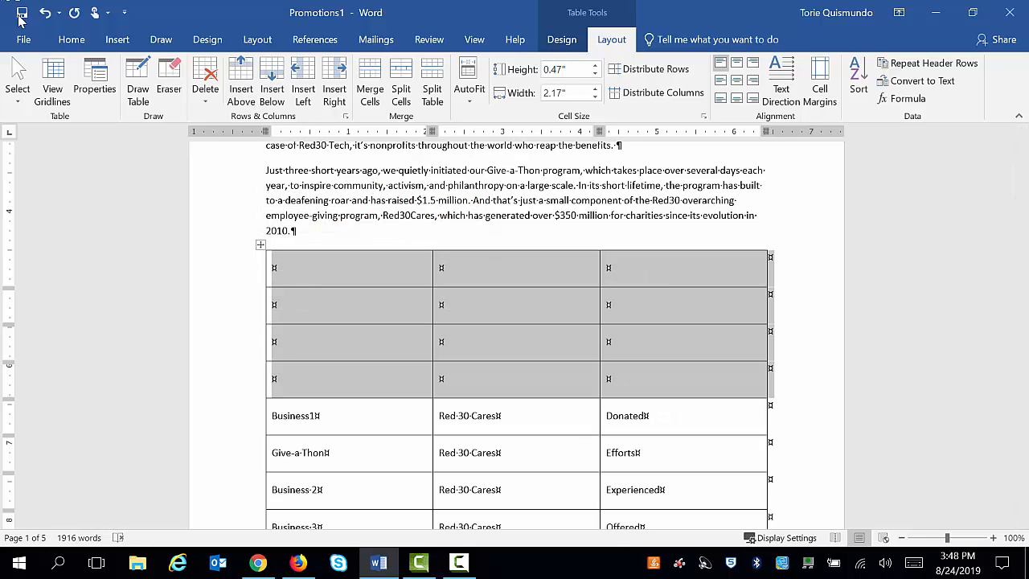
pyautogui.click(44, 13)
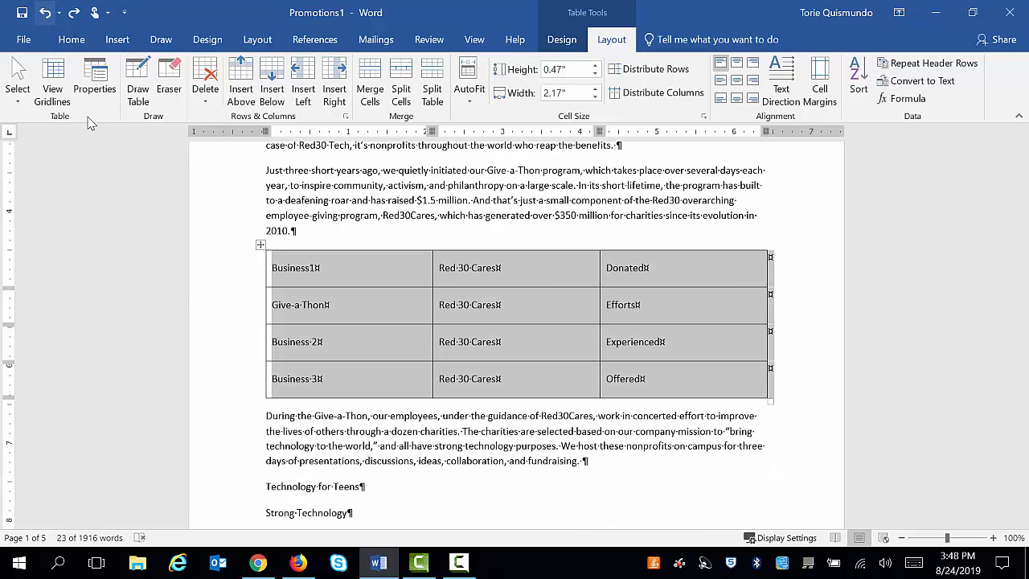
# Insert one blank row above the table's Business1 row and place the cursor in its first cell
pyautogui.click(232, 279)
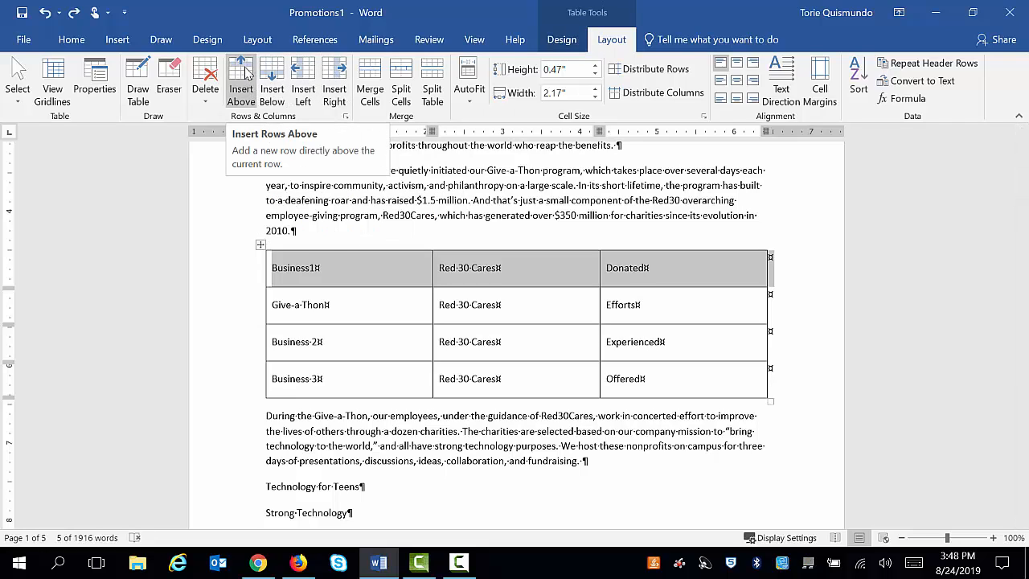
pyautogui.rightClick(294, 274)
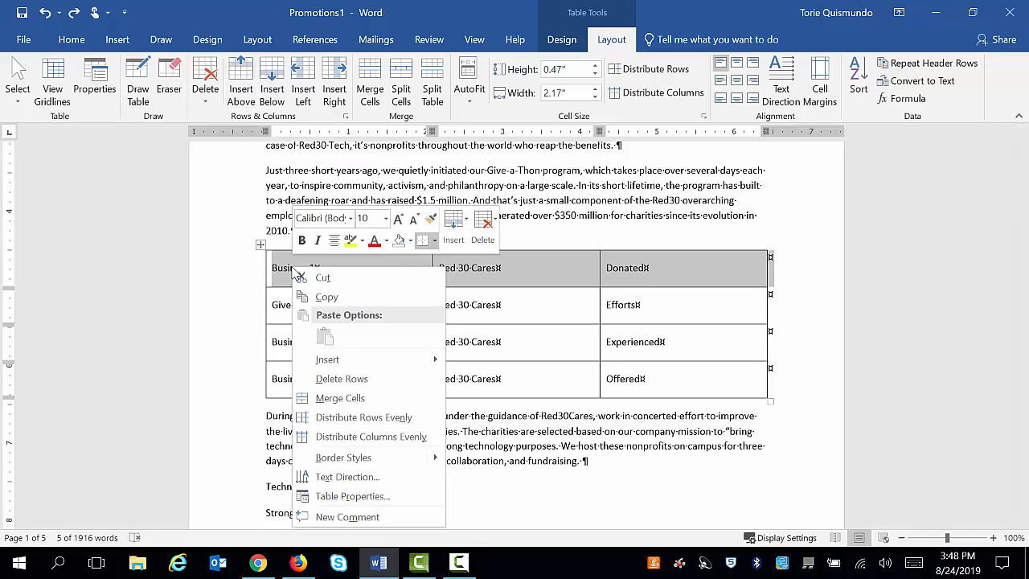
pyautogui.moveTo(317, 363)
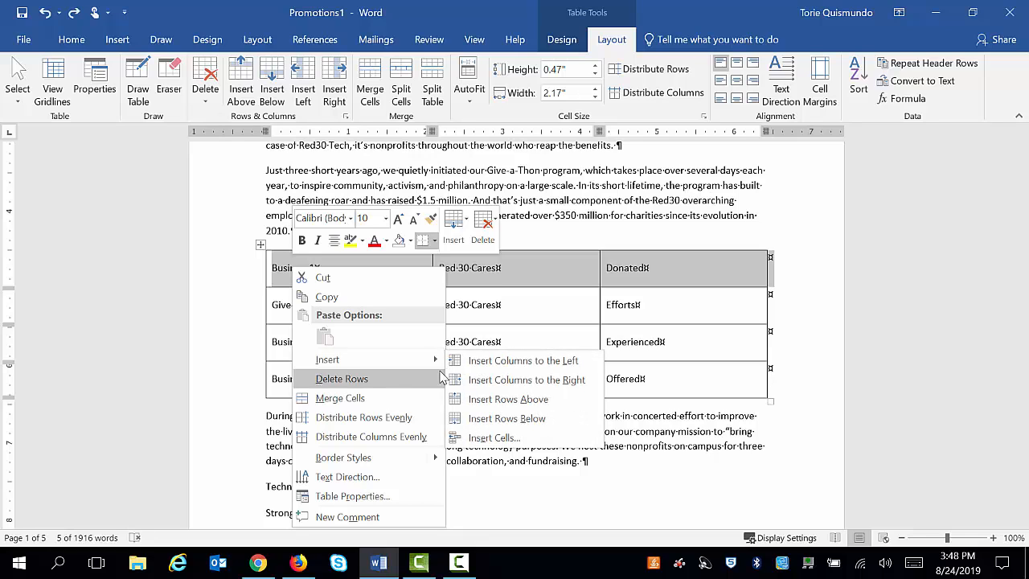
pyautogui.click(486, 401)
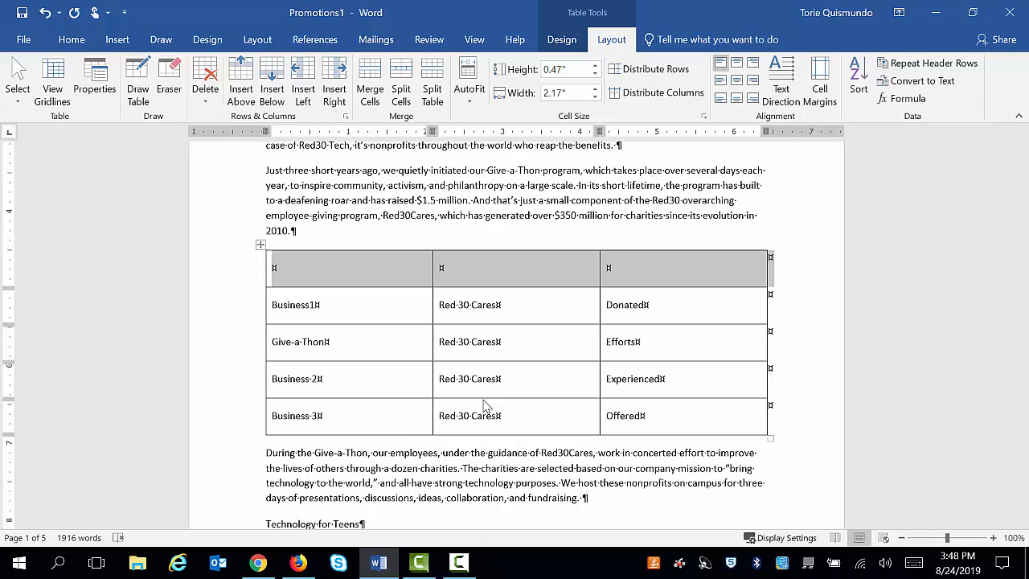
pyautogui.click(385, 281)
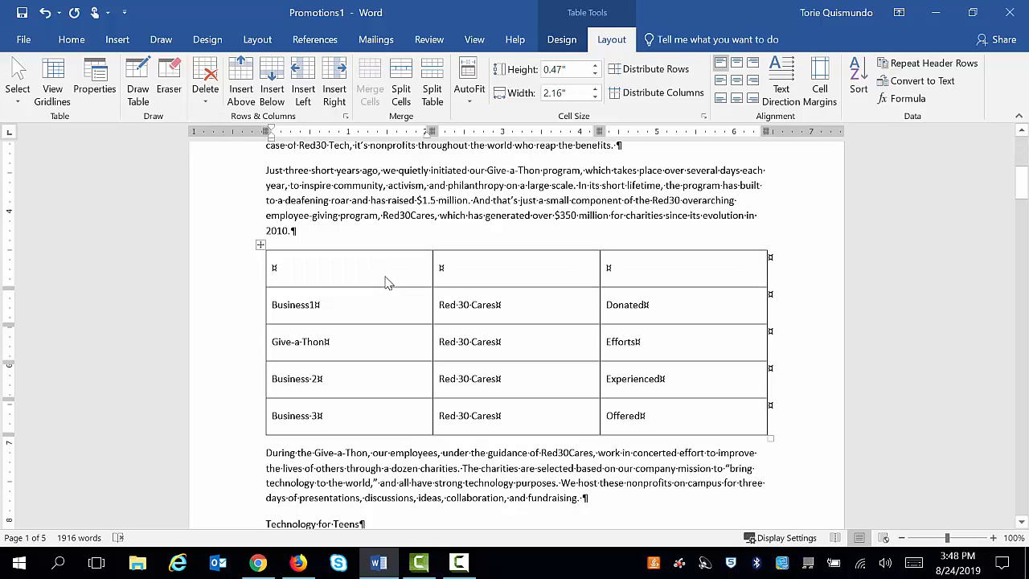
# Enter Give-a-Thon in the first cell of the blank top row and merge that row's three cells into one
pyautogui.write('Give-')
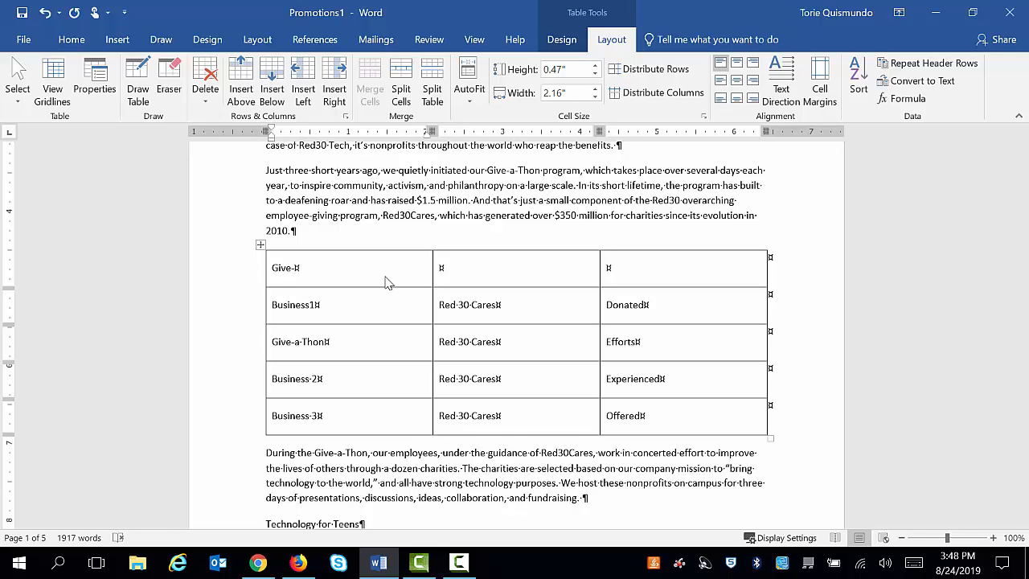
pyautogui.write('a-Thon')
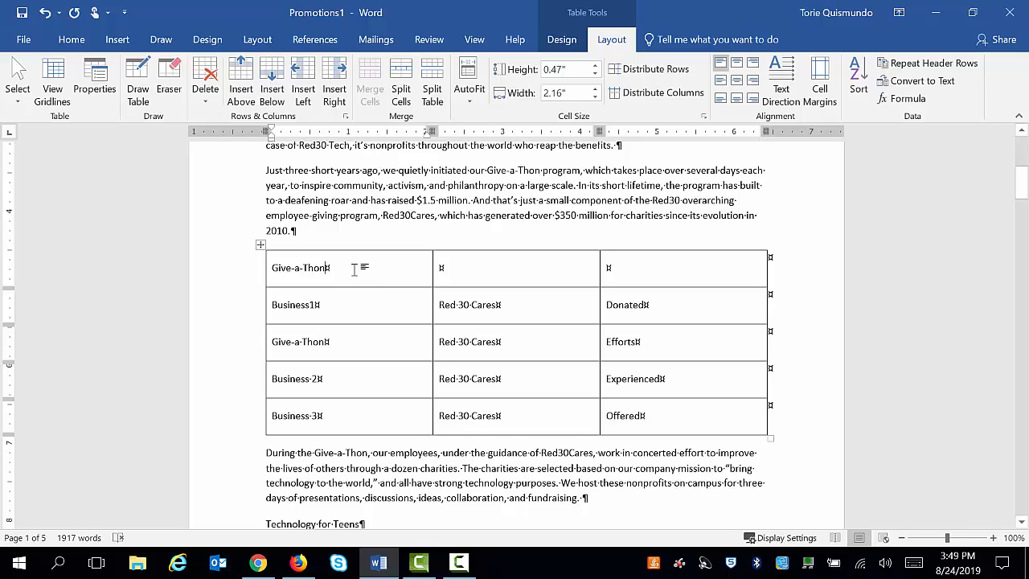
pyautogui.moveTo(353, 270); pyautogui.dragTo(617, 267)
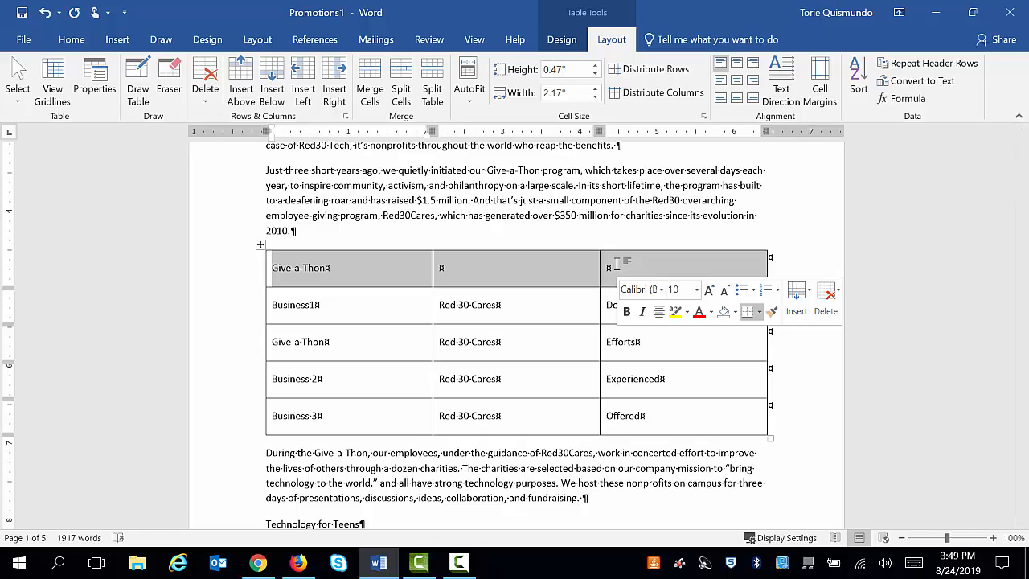
pyautogui.click(564, 40)
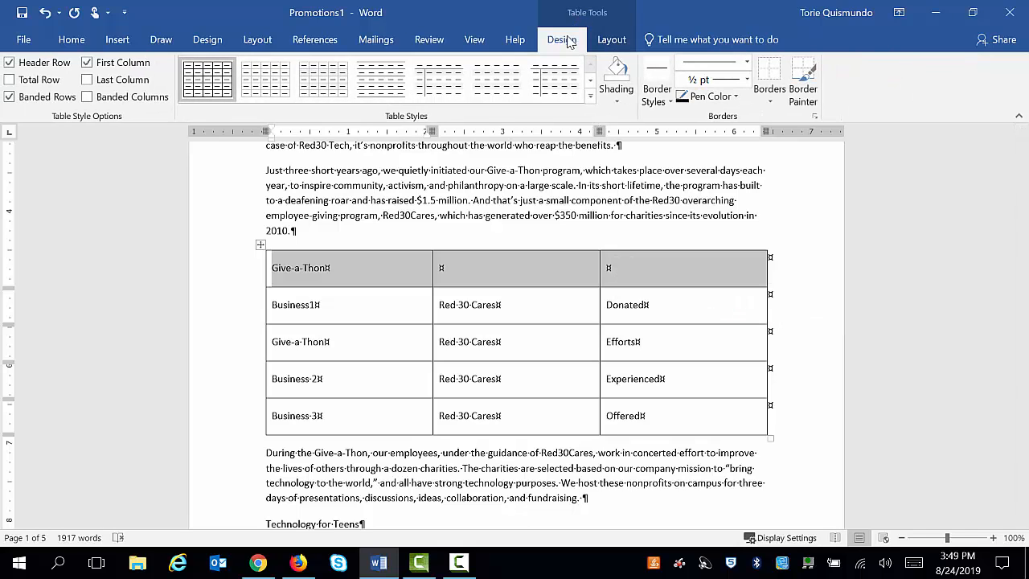
pyautogui.click(610, 43)
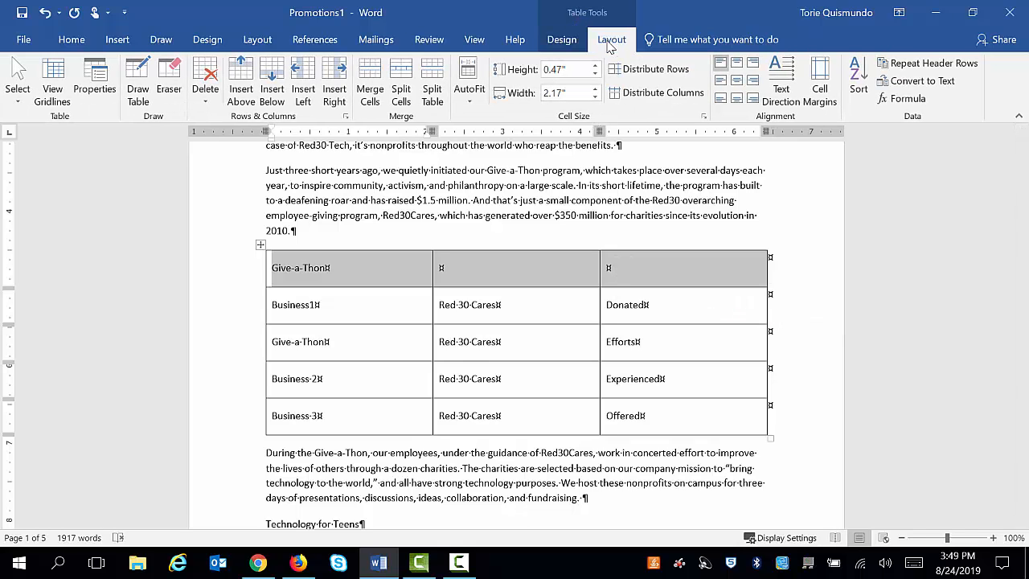
pyautogui.click(371, 89)
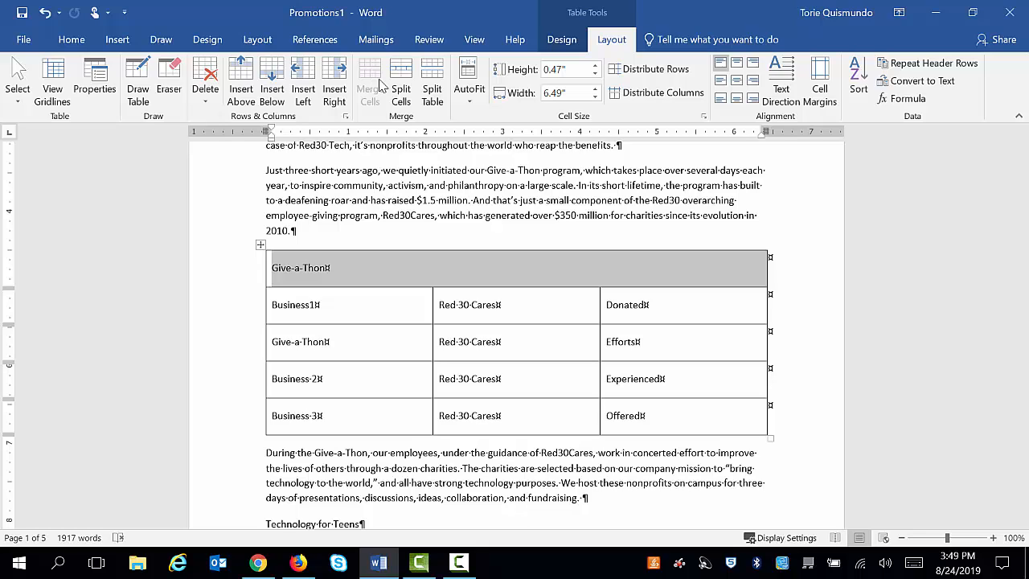
# Try centring the Give-a-Thon title within the merged top cell, and undo the alignment change
pyautogui.click(738, 82)
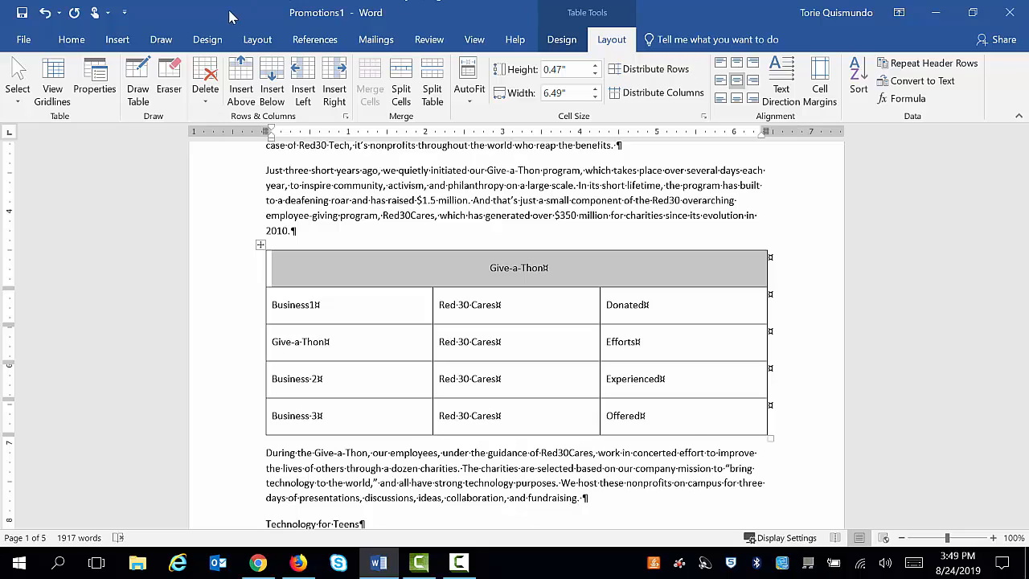
pyautogui.click(45, 14)
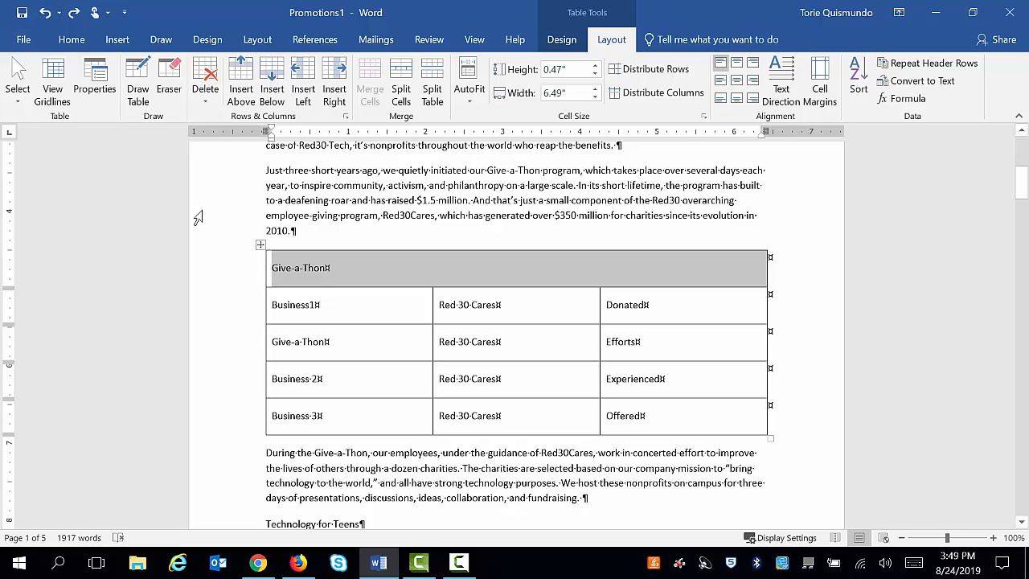
# Try removing all borders from the whole table, inspect the borderless layout, and undo the border change
pyautogui.click(262, 246)
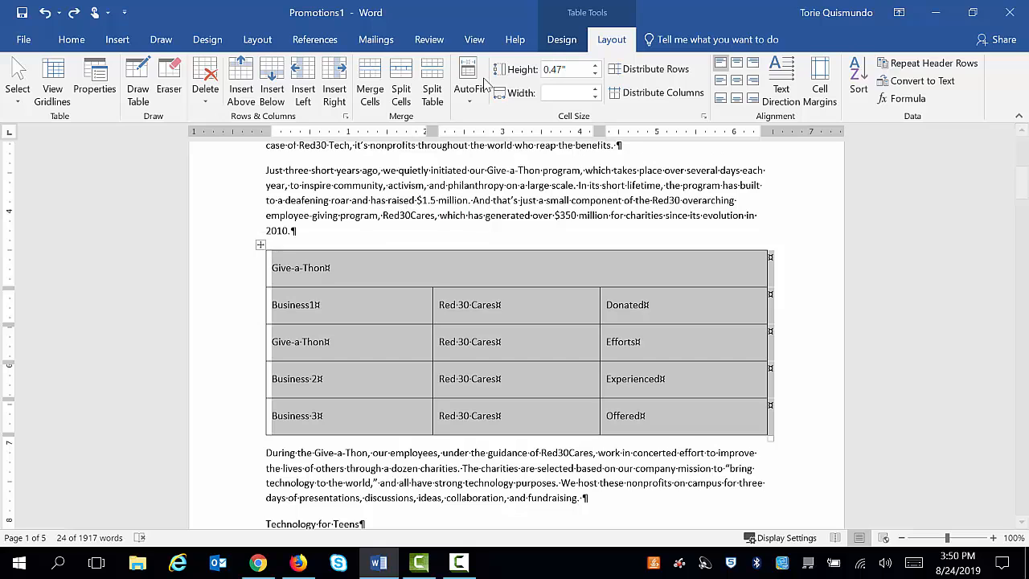
pyautogui.click(568, 38)
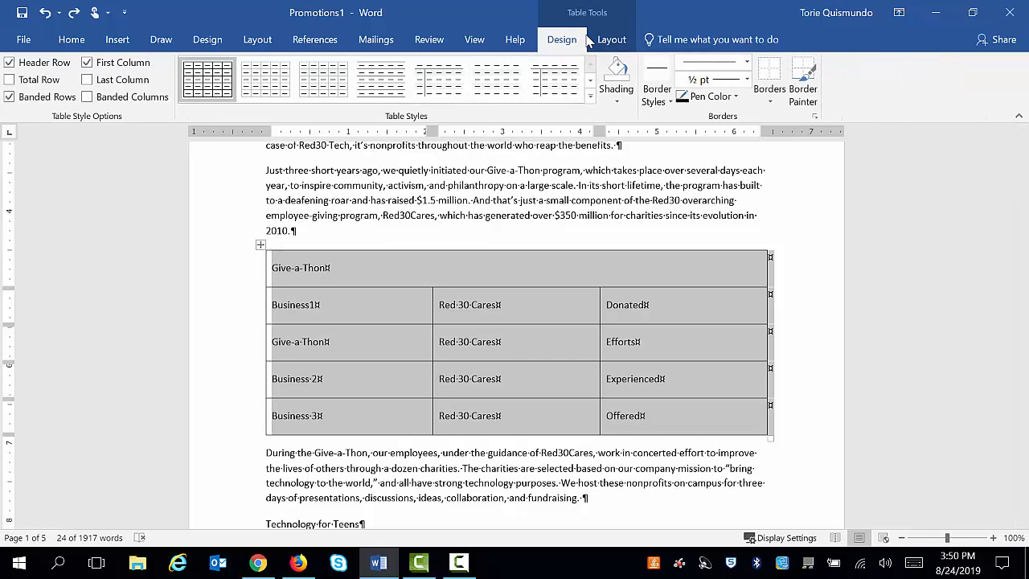
pyautogui.click(774, 101)
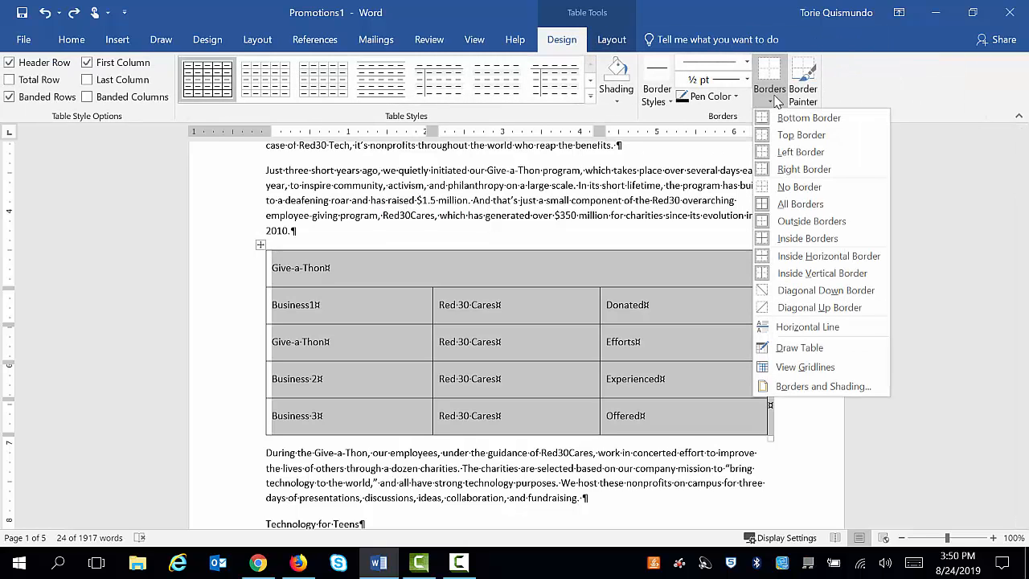
pyautogui.click(773, 193)
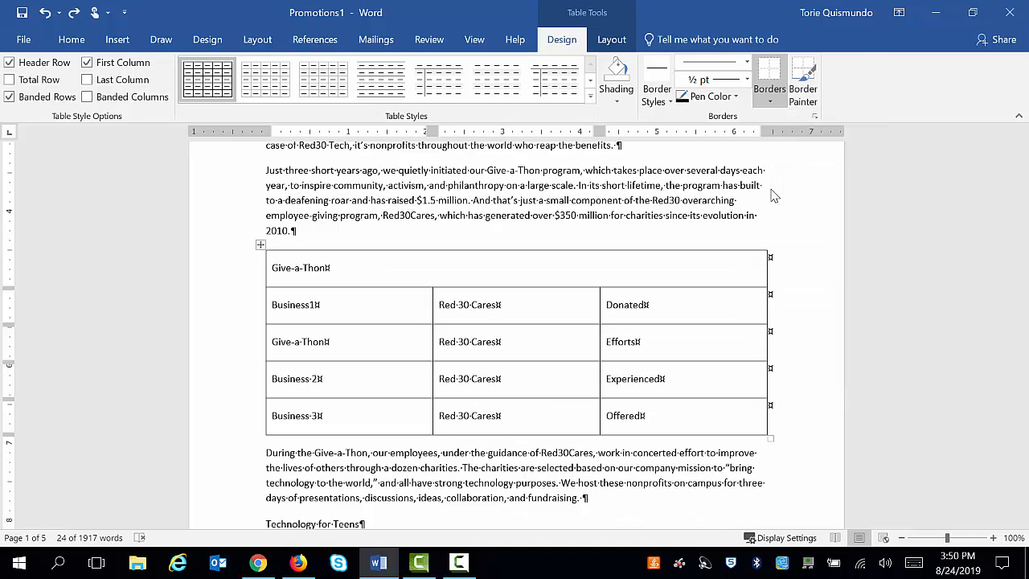
pyautogui.click(794, 247)
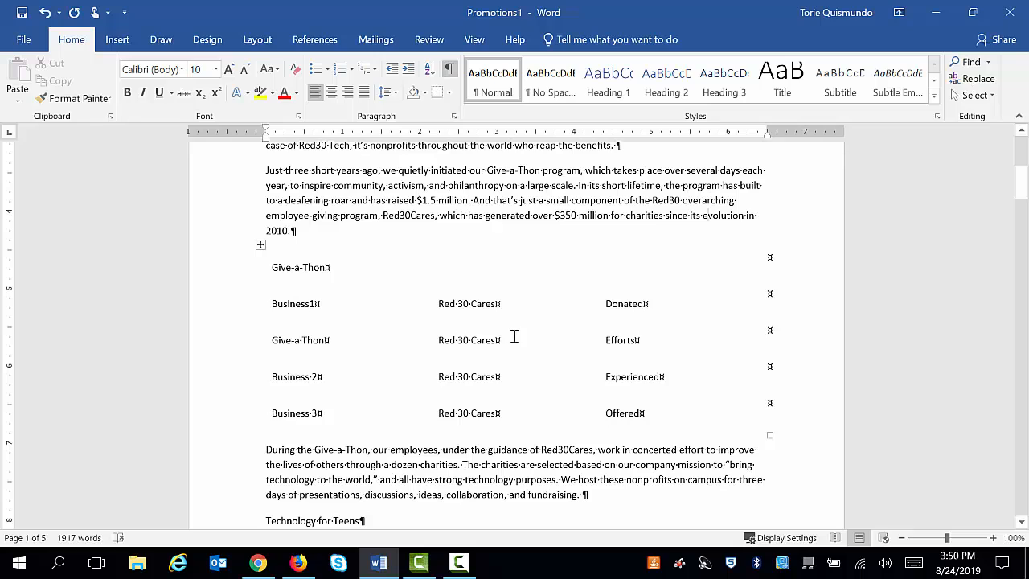
pyautogui.click(407, 338)
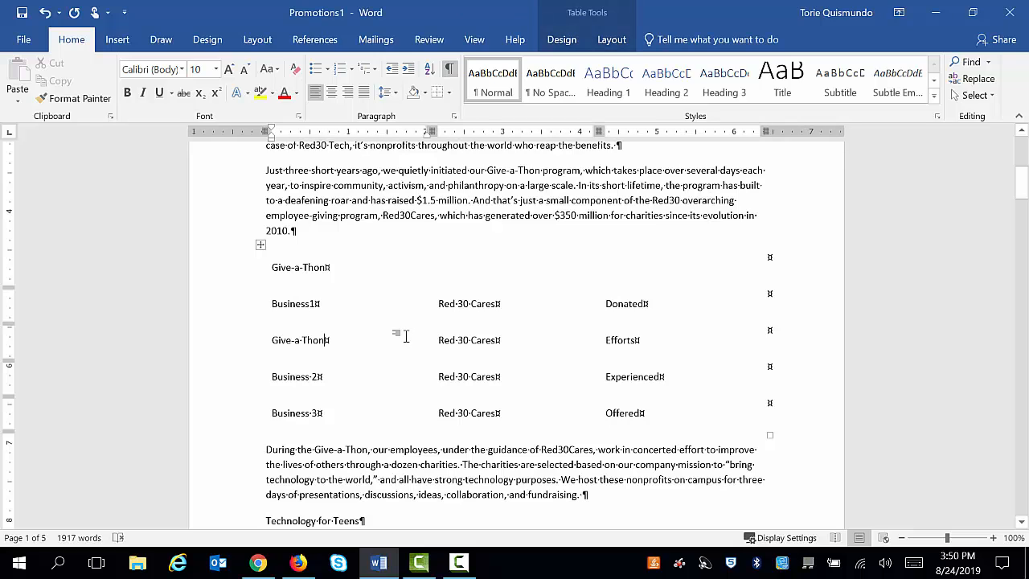
pyautogui.click(262, 246)
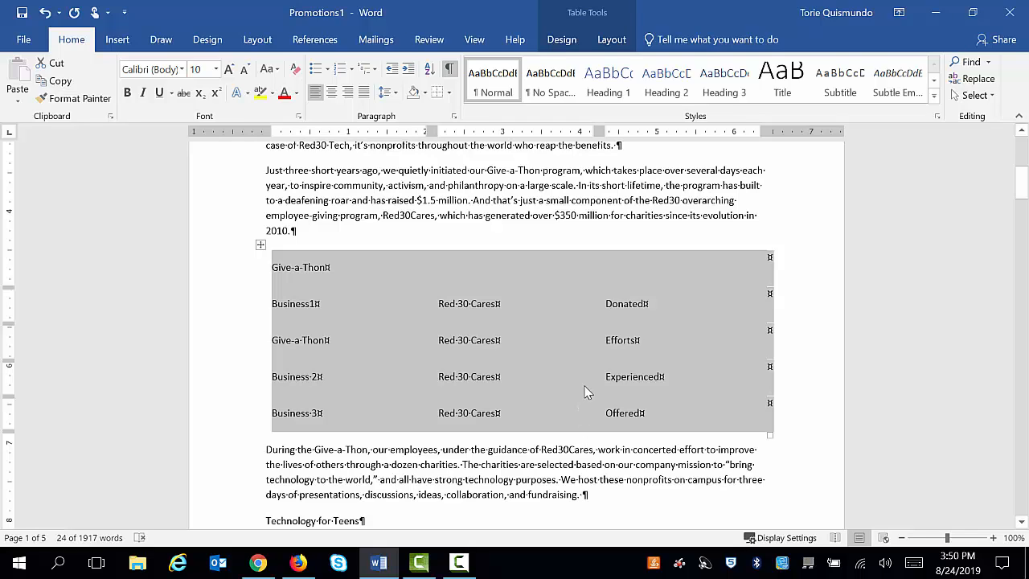
pyautogui.click(611, 193)
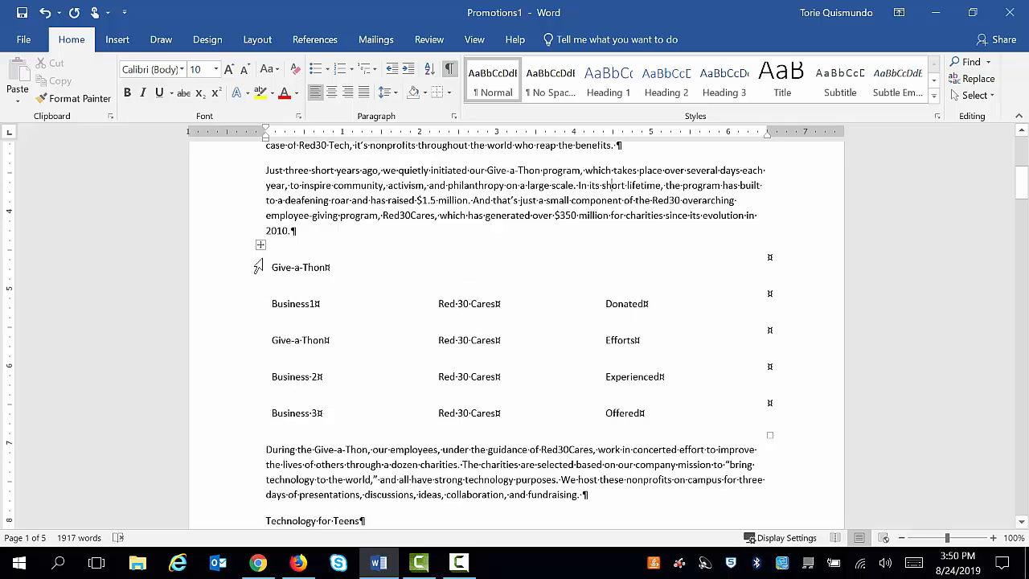
pyautogui.click(45, 12)
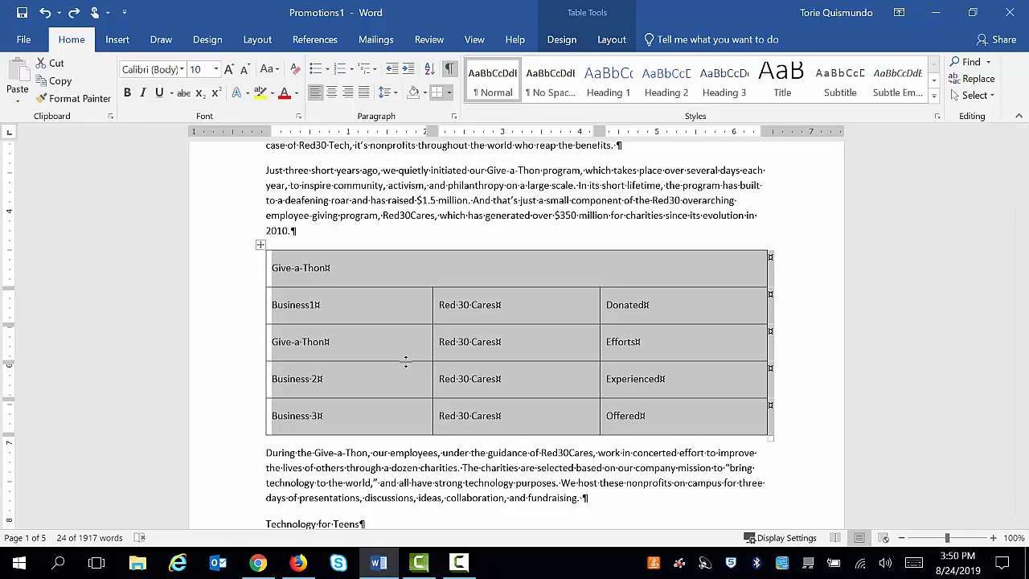
# Browse the table styles and apply the light grid style with blue accent lines from the first Grid Tables row to the whole table
pyautogui.click(564, 42)
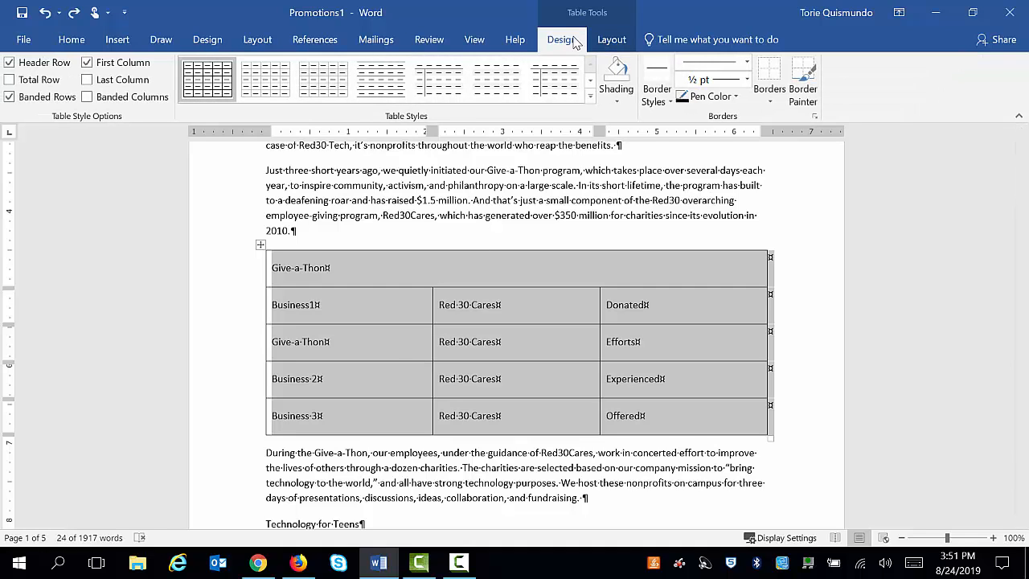
pyautogui.click(590, 96)
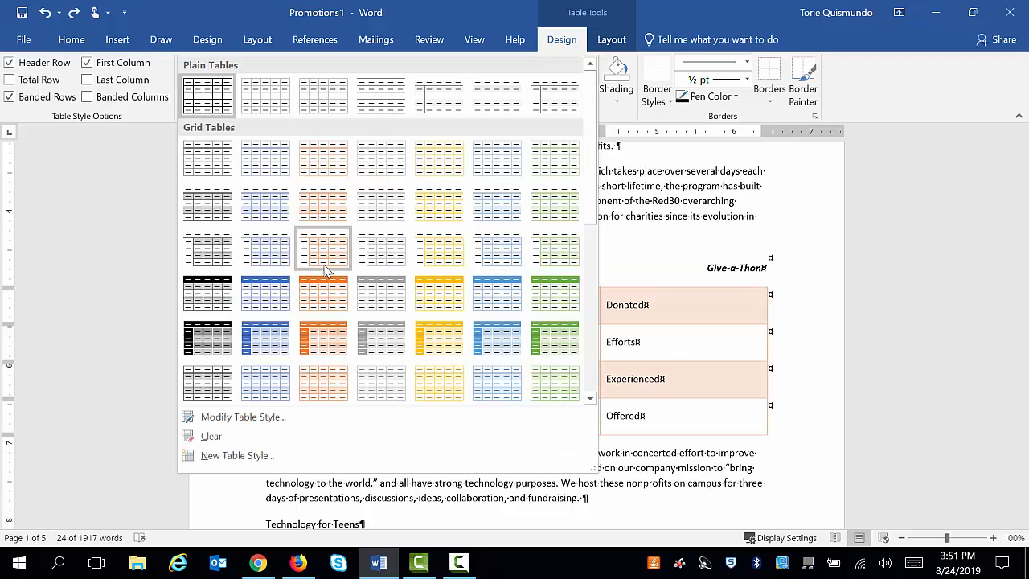
pyautogui.click(263, 169)
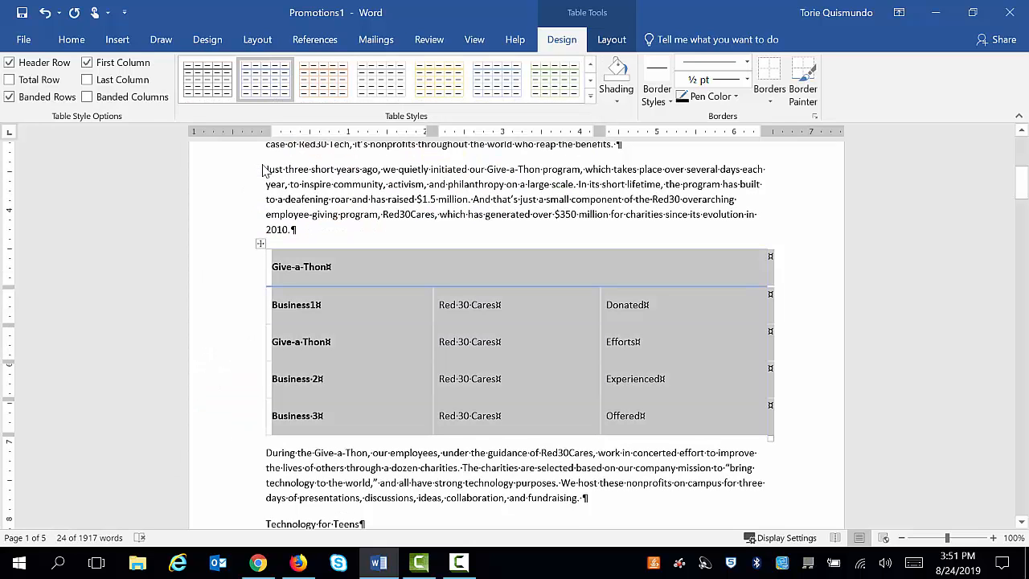
pyautogui.click(592, 97)
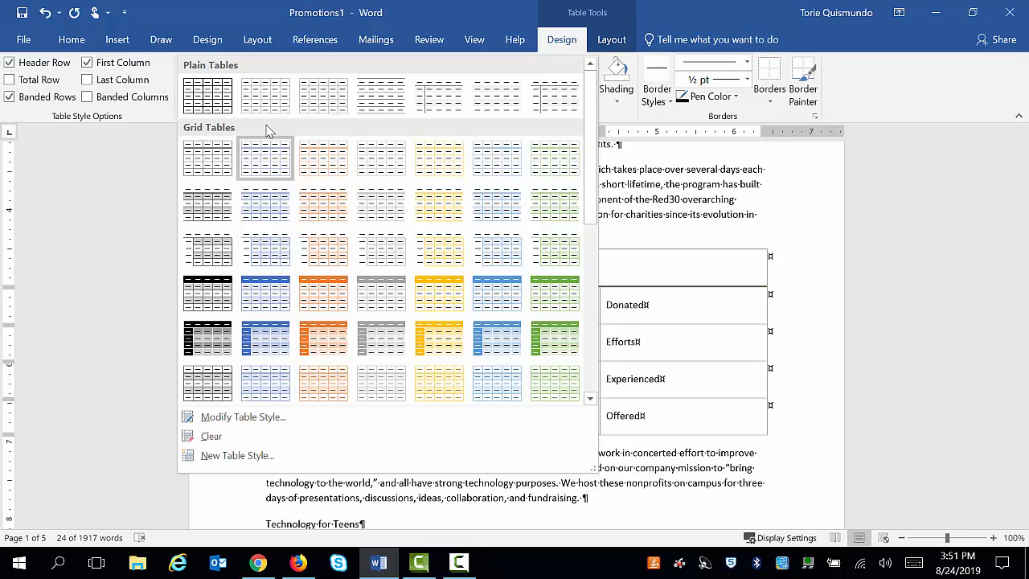
pyautogui.moveTo(589, 170); pyautogui.dragTo(583, 273)
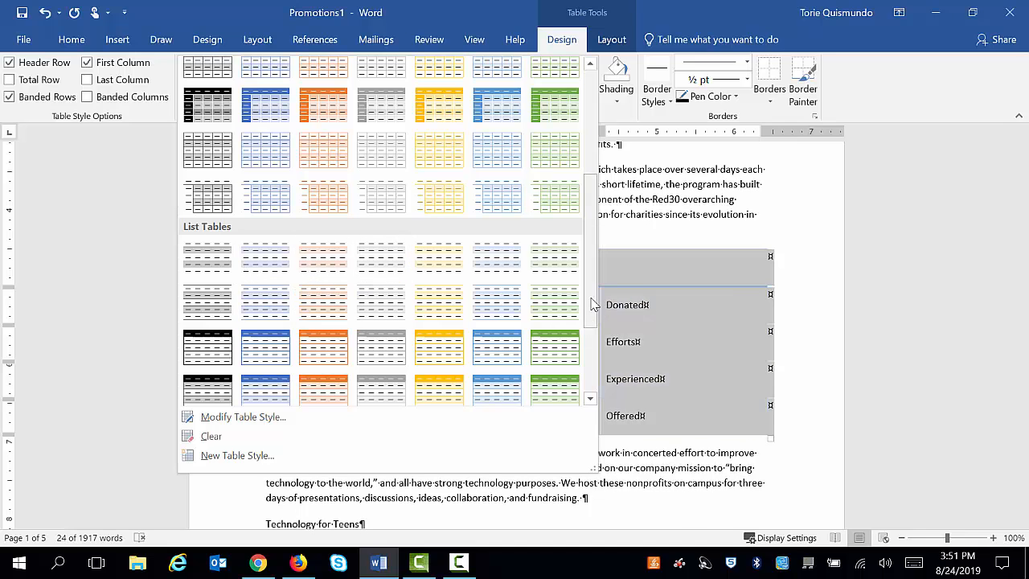
pyautogui.moveTo(590, 305); pyautogui.dragTo(597, 149)
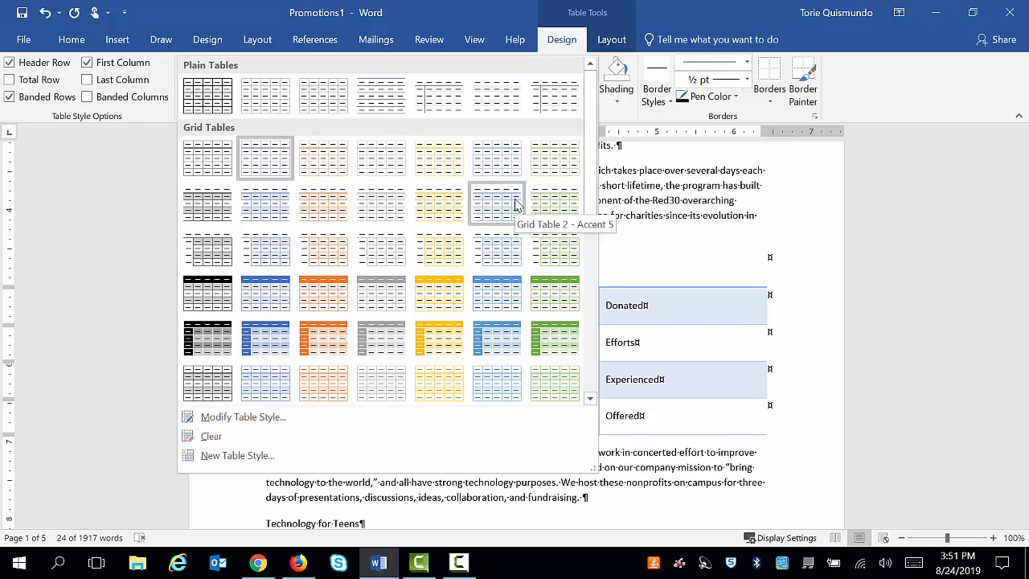
pyautogui.click(271, 158)
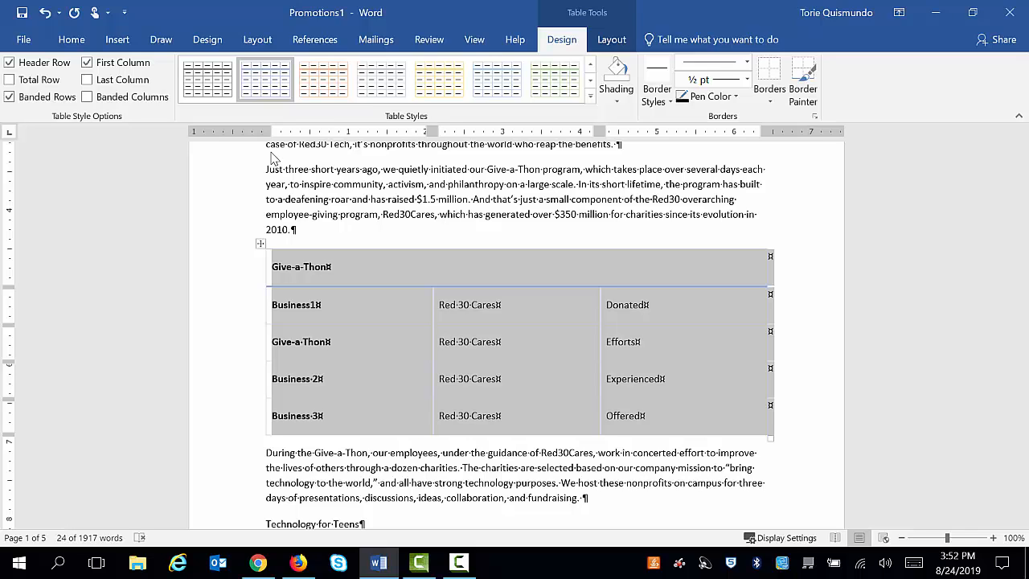
# Set the cell width to 2.2" for all cells in the four rows below the merged Give-a-Thon title row
pyautogui.click(286, 273)
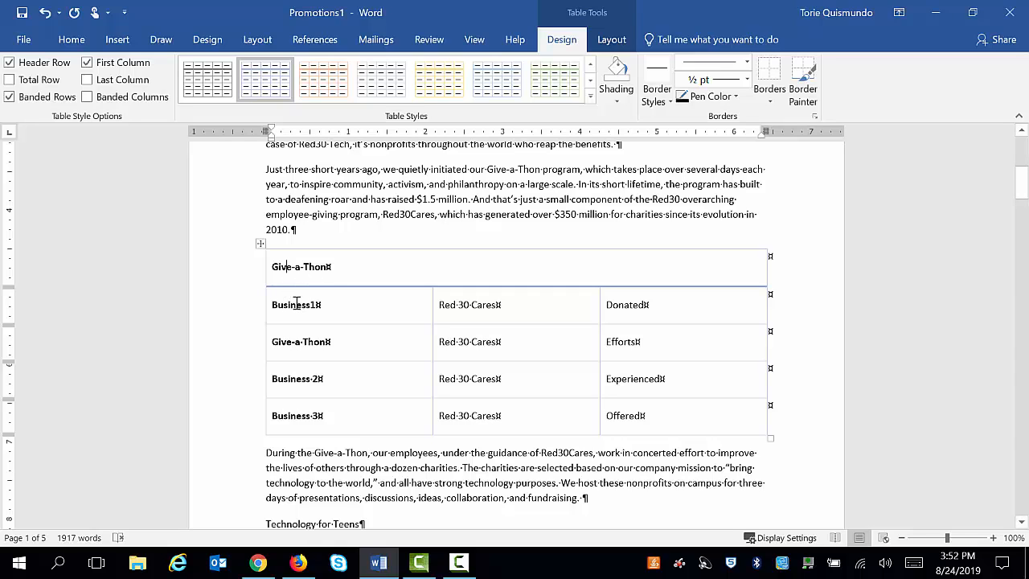
pyautogui.moveTo(288, 304); pyautogui.dragTo(666, 410)
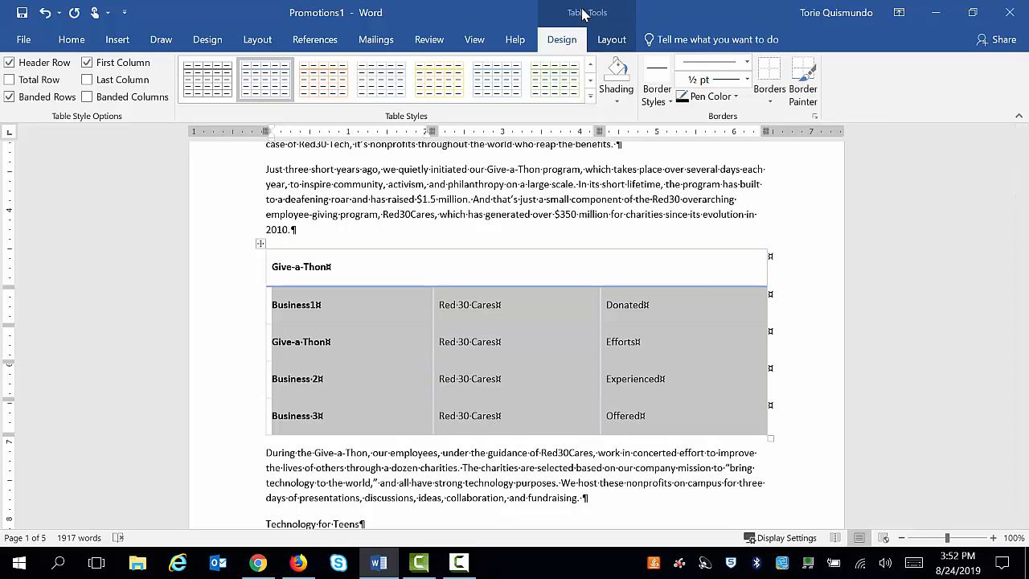
pyautogui.click(609, 40)
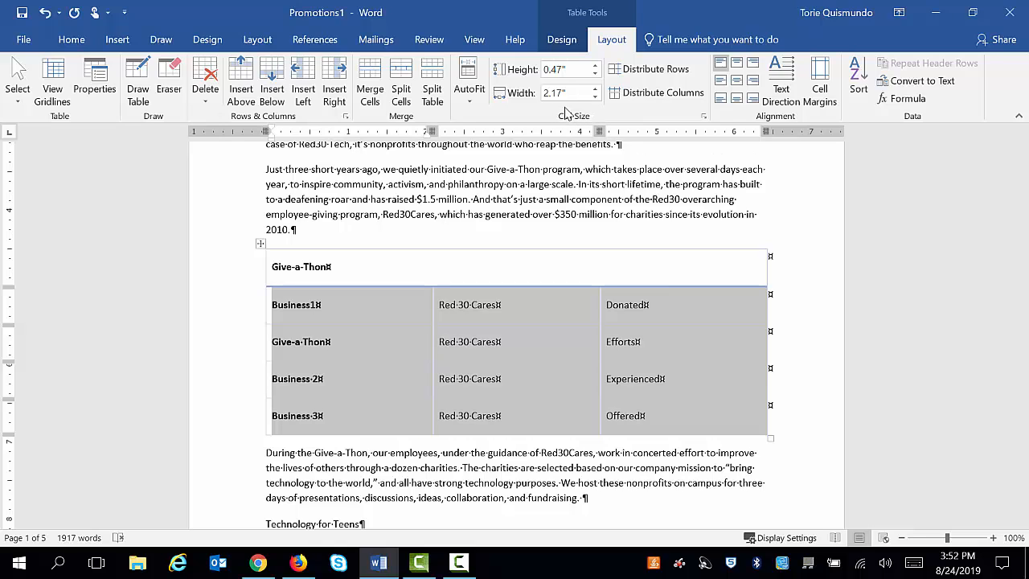
pyautogui.click(562, 72)
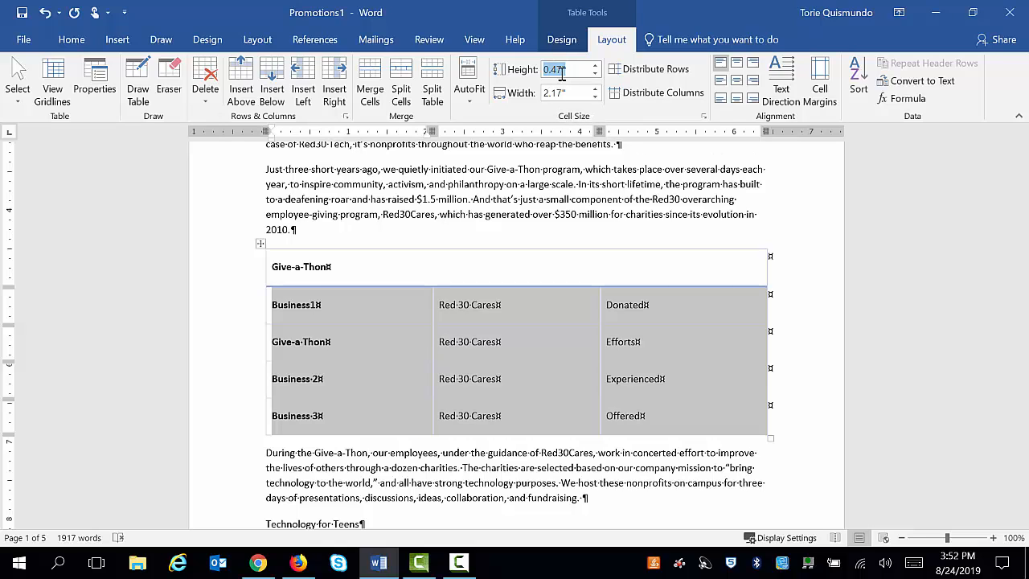
pyautogui.click(562, 93)
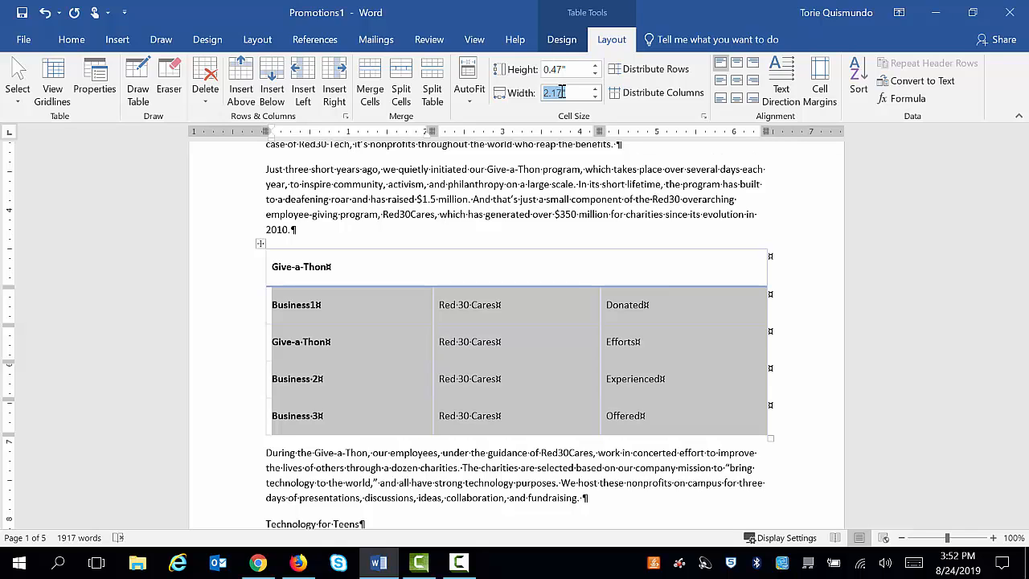
pyautogui.write('2.2')
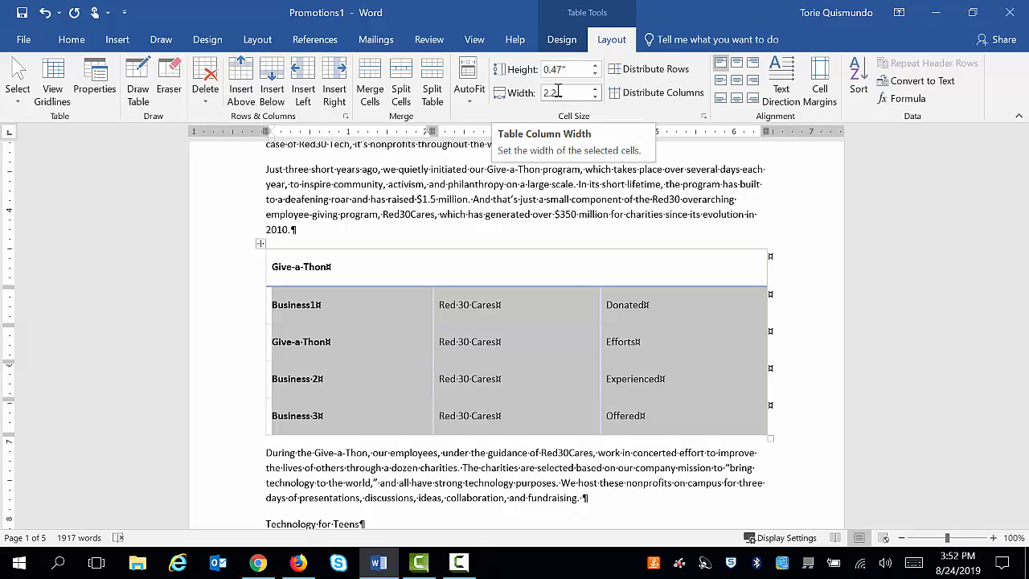
pyautogui.press('Return')
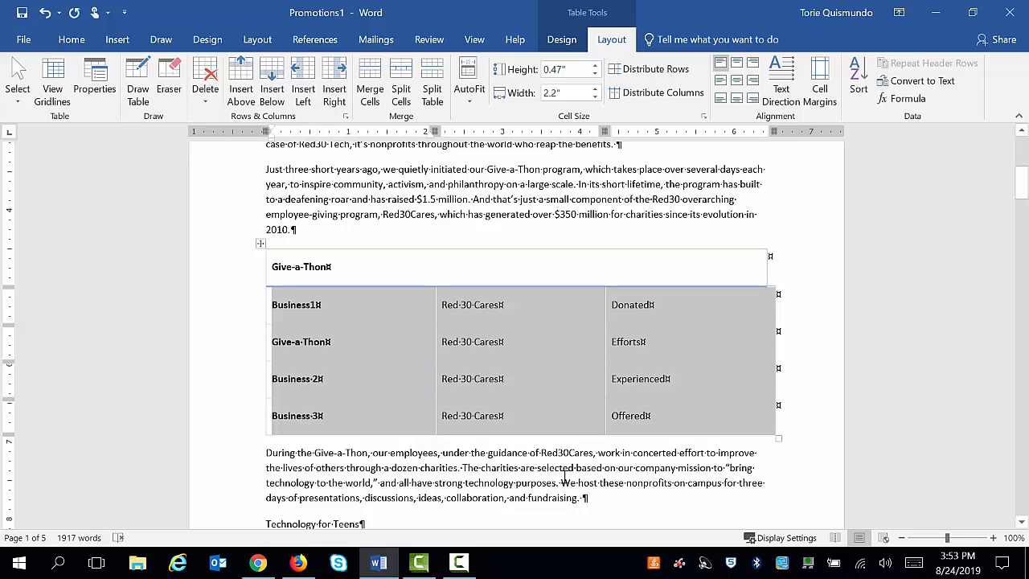
pyautogui.click(525, 202)
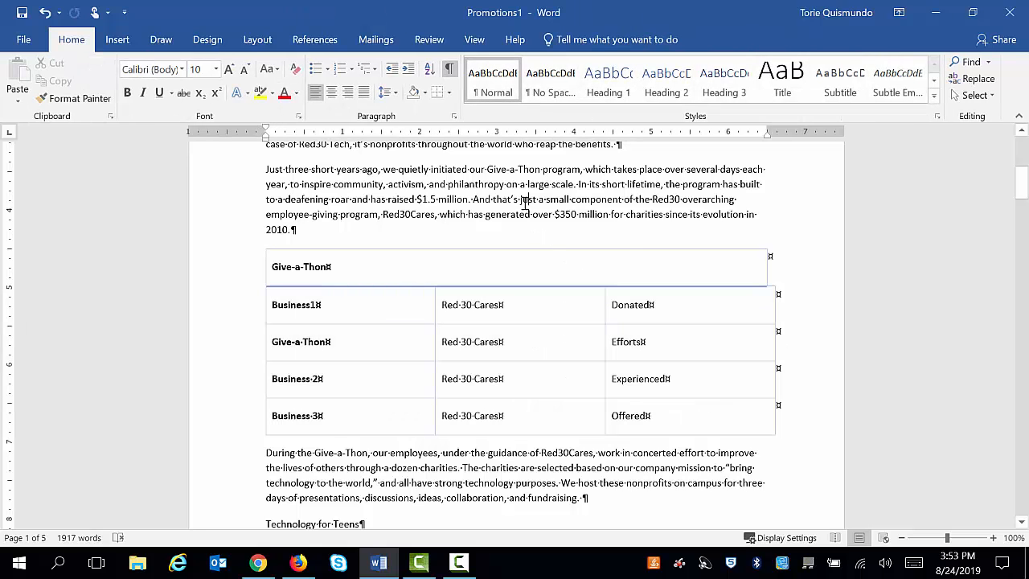
# Select the whole table and view the alternative text title and description fields in its table properties
pyautogui.click(358, 308)
pyautogui.click(259, 245)
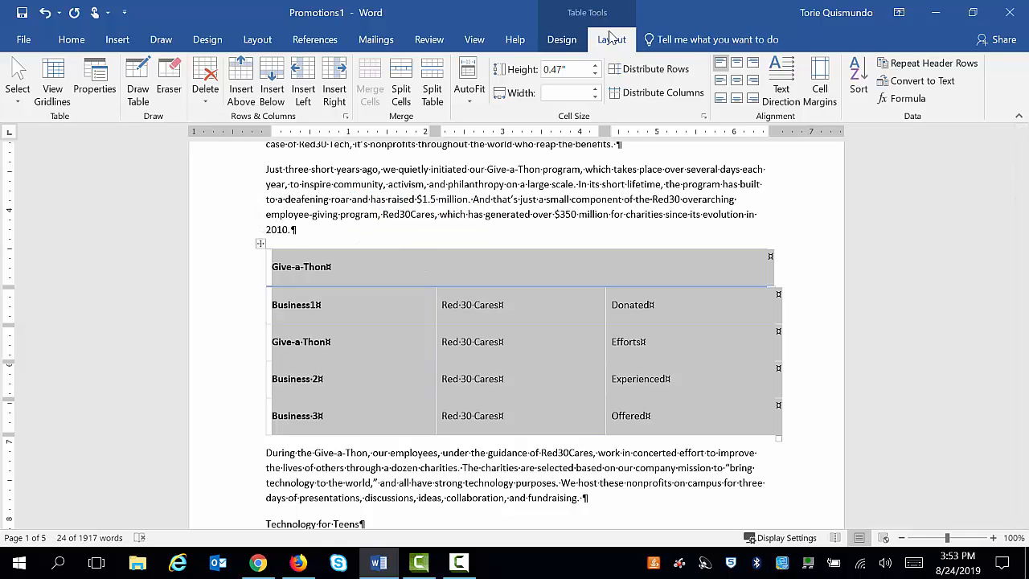
pyautogui.click(97, 76)
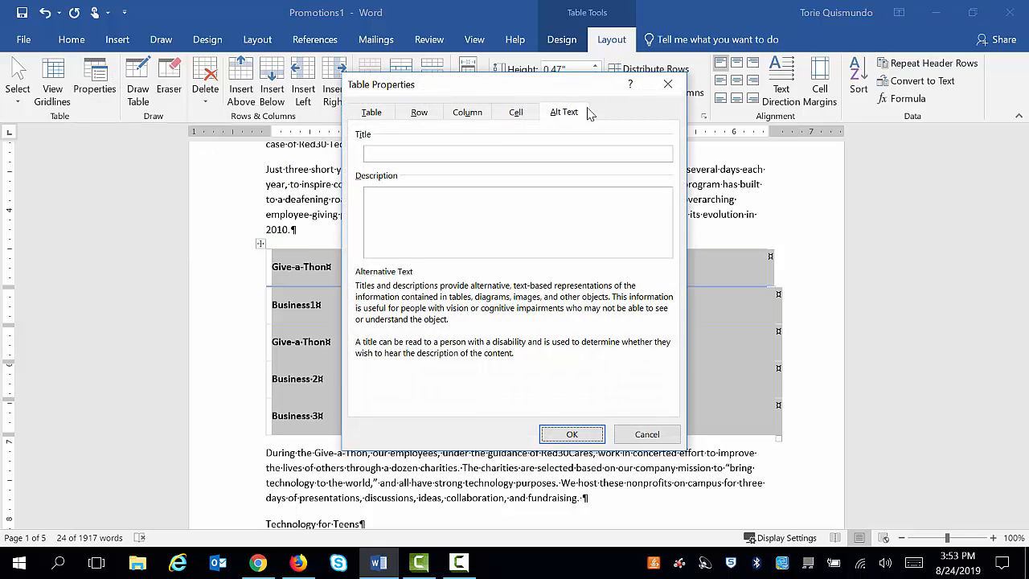
pyautogui.click(674, 88)
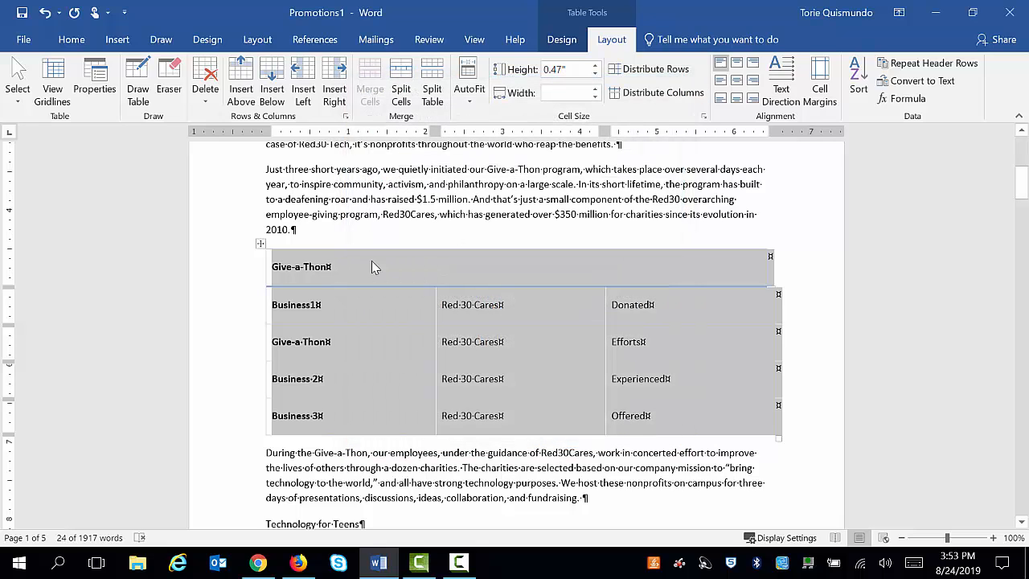
# Give the whole Give-a-Thon table the alternative text title "Give-a Thon"
pyautogui.rightClick(336, 263)
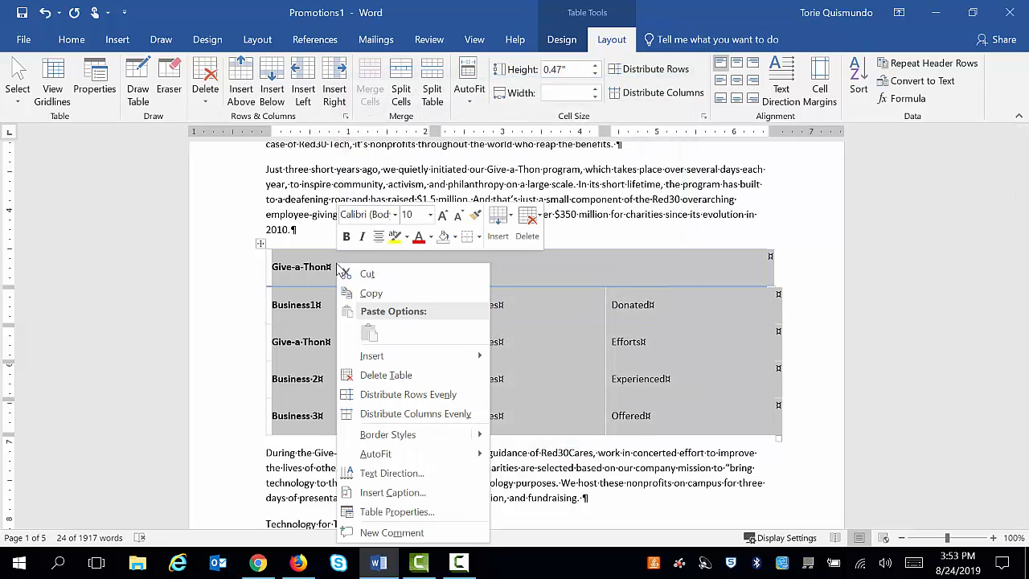
pyautogui.click(386, 513)
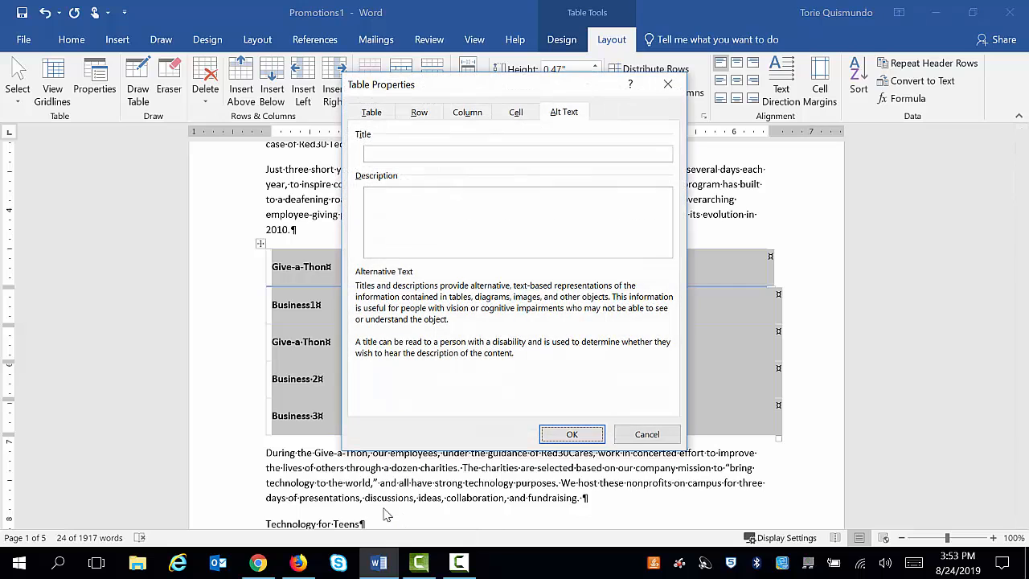
pyautogui.click(477, 155)
pyautogui.write('Give-a Th')
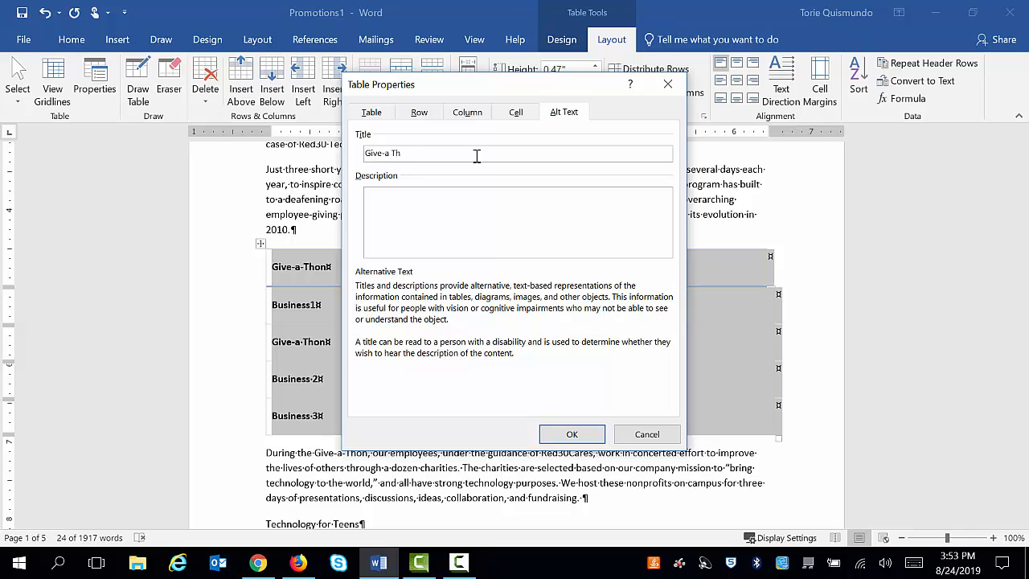
pyautogui.write('on')
pyautogui.click(556, 438)
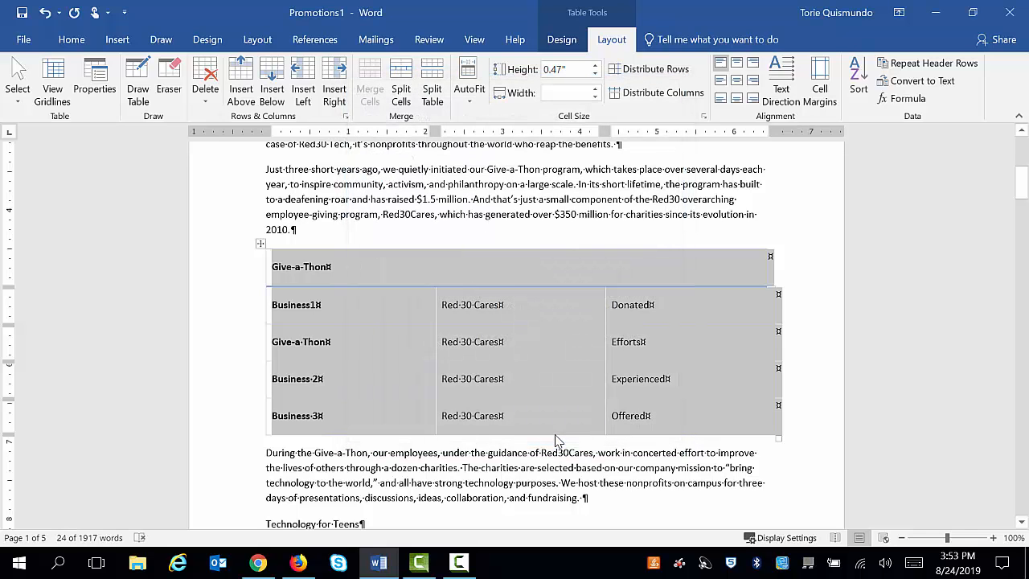
pyautogui.click(657, 191)
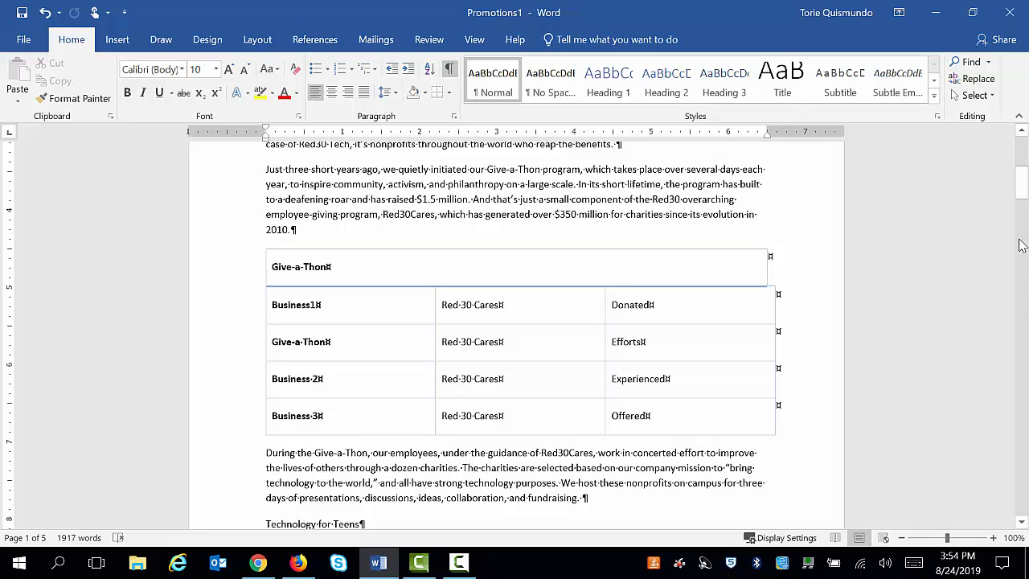
# Format the three lines from "Technology for Teens" to "Improve Charities" below the table as a round-bulleted list
pyautogui.moveTo(1022, 182); pyautogui.dragTo(1024, 196)
pyautogui.moveTo(1022, 195); pyautogui.dragTo(1022, 198)
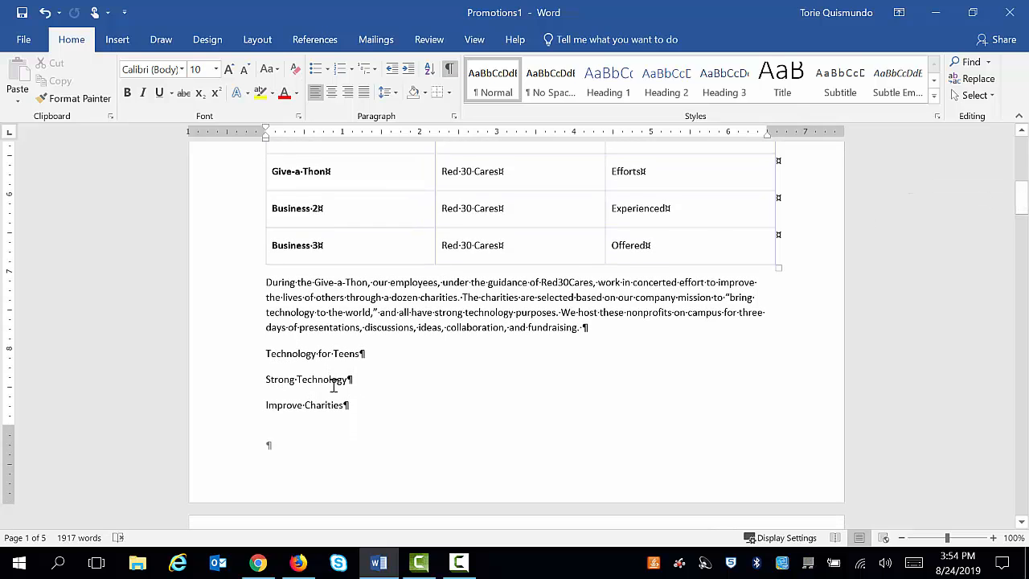
pyautogui.moveTo(266, 354); pyautogui.dragTo(345, 405)
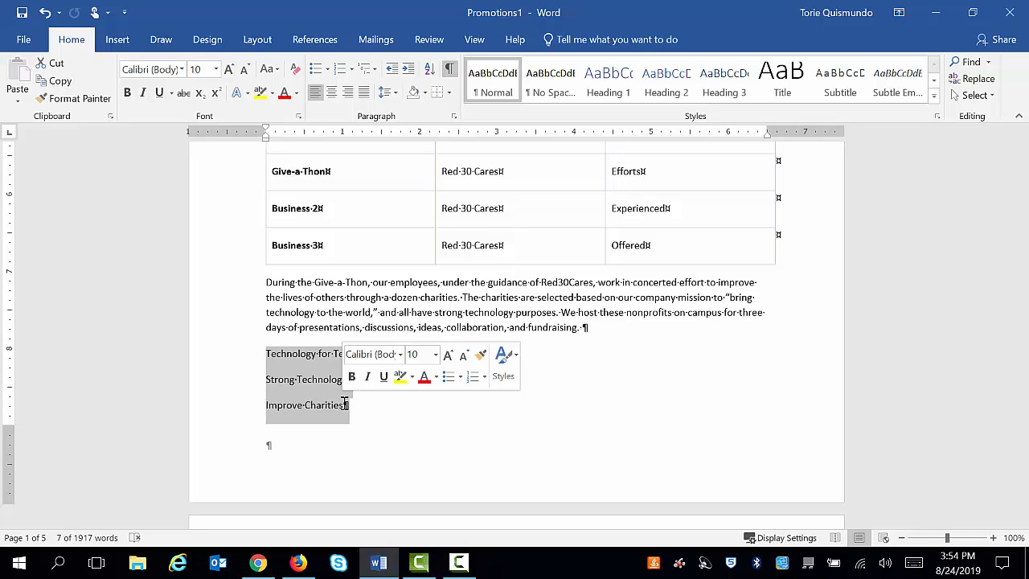
pyautogui.click(317, 71)
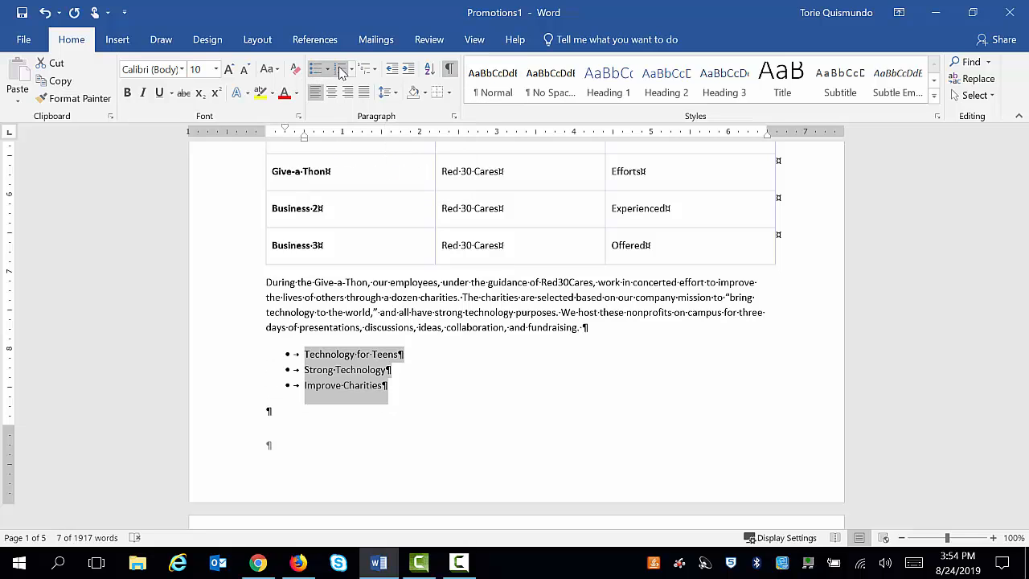
# Try numbering on the three list lines, restore the round bullets, and look through the bullet library
pyautogui.click(339, 70)
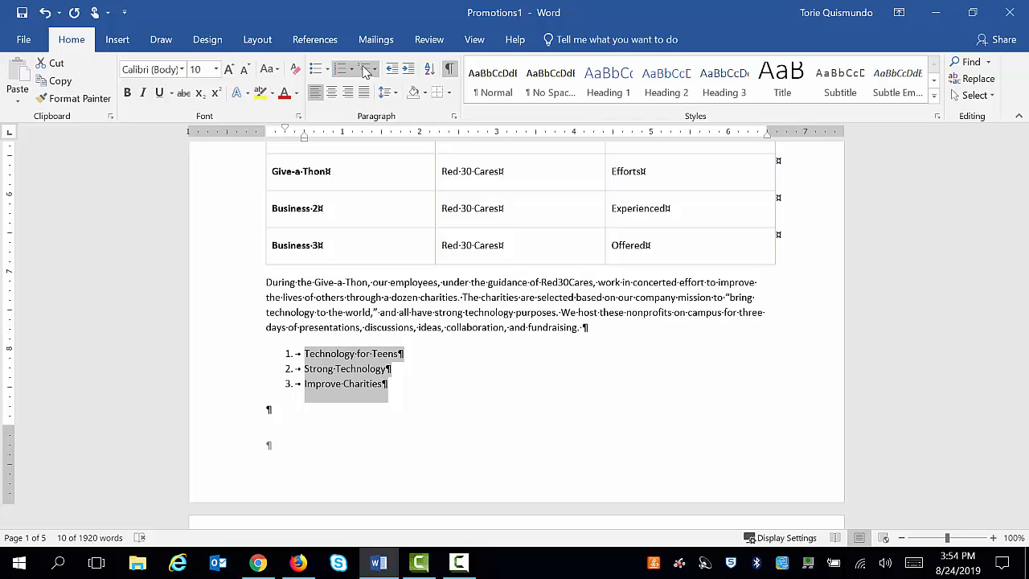
pyautogui.click(366, 69)
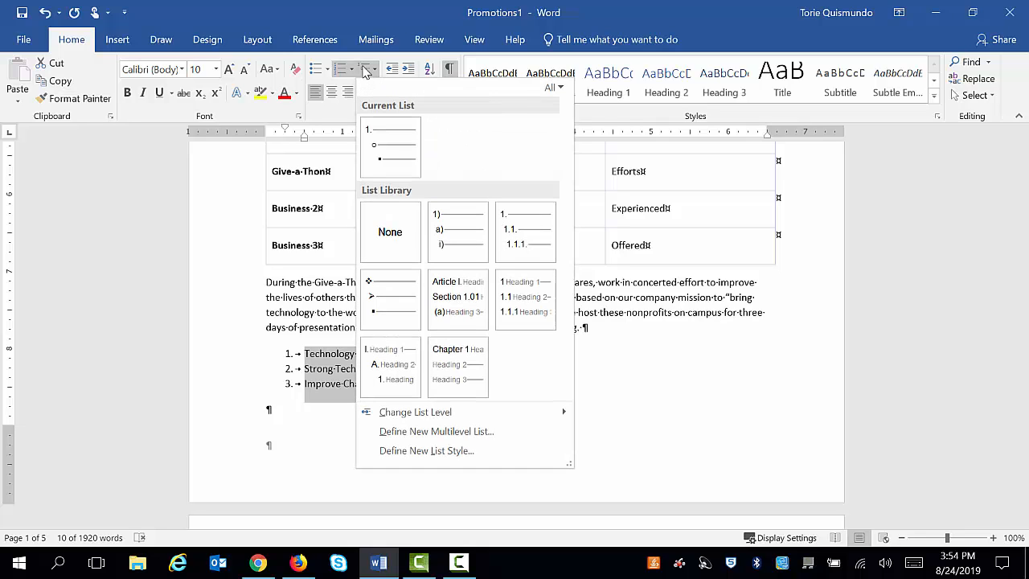
pyautogui.click(318, 74)
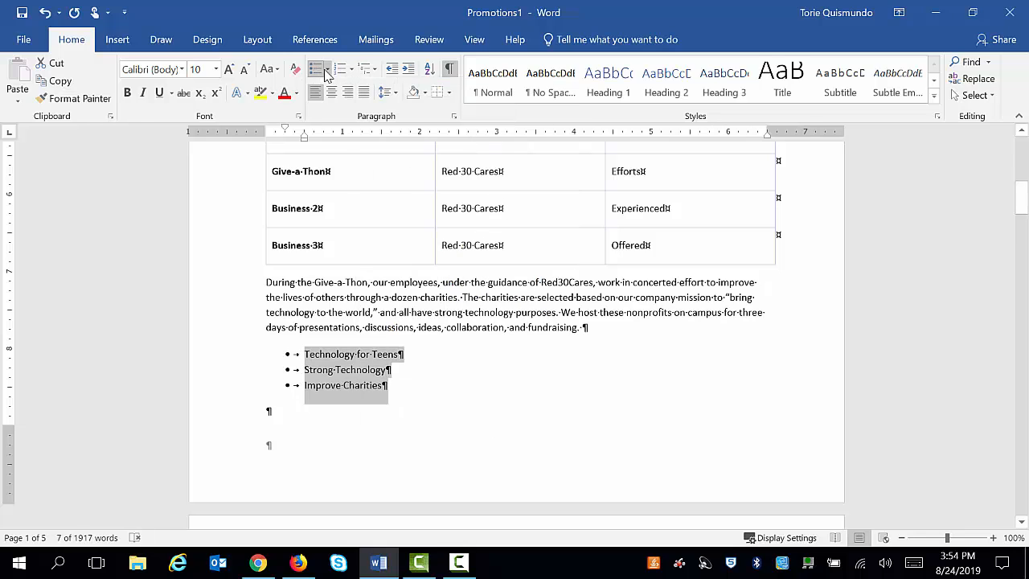
pyautogui.click(328, 71)
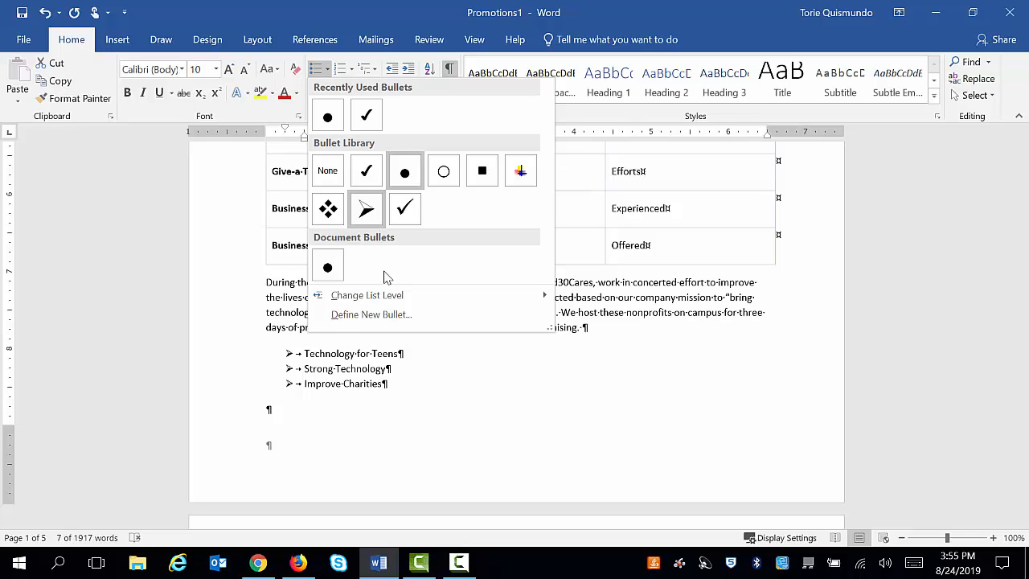
pyautogui.click(448, 424)
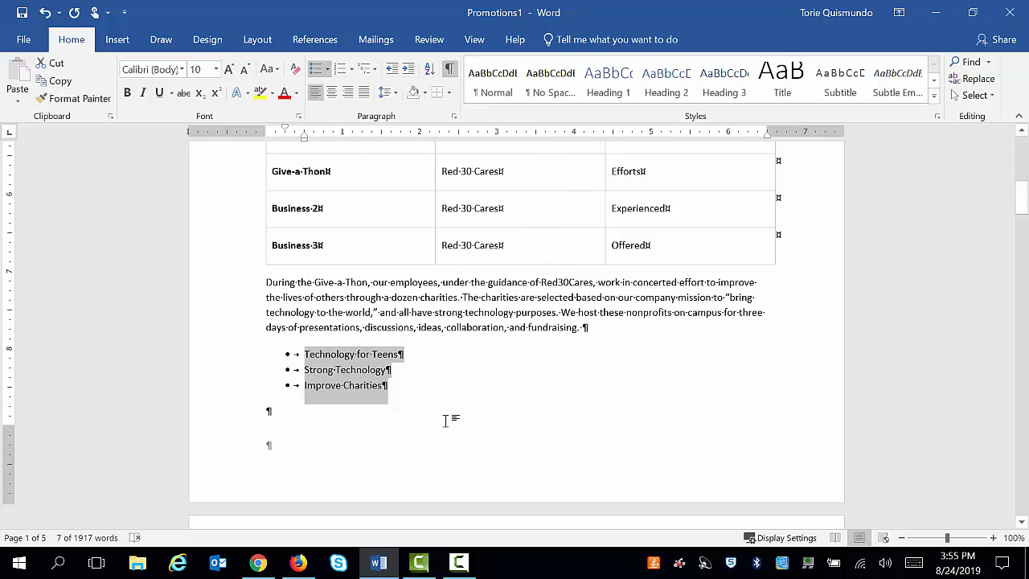
# Define a new picture bullet for the three list lines, using the green check mark image from a Bing search for "check mark"
pyautogui.click(389, 386)
pyautogui.moveTo(389, 386); pyautogui.dragTo(312, 356)
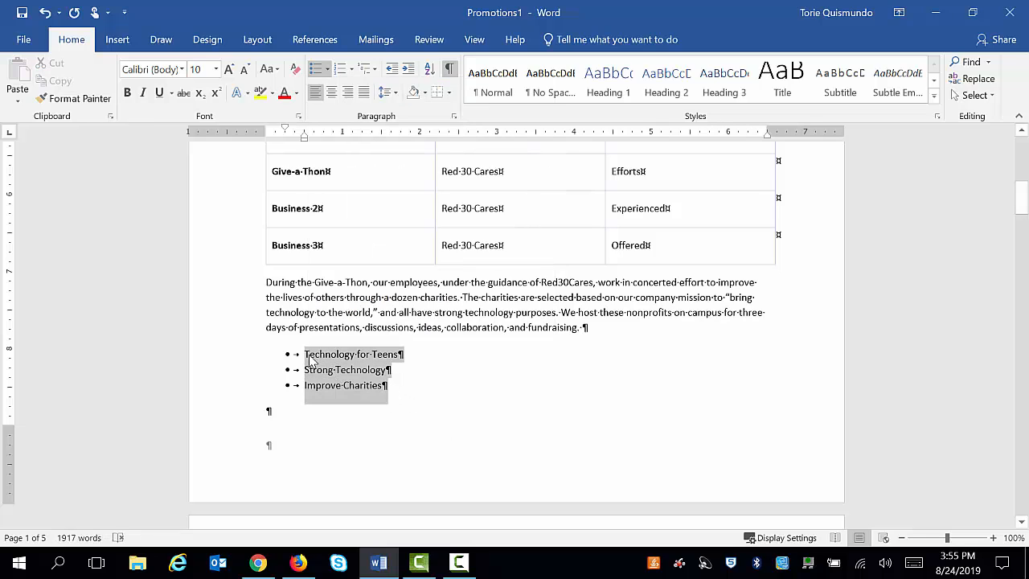
pyautogui.click(328, 71)
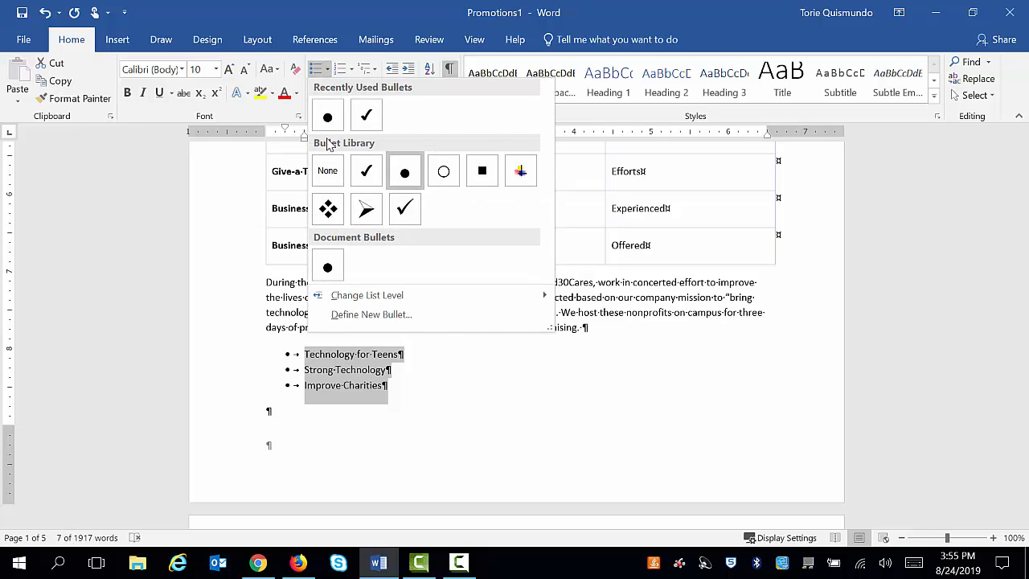
pyautogui.click(370, 315)
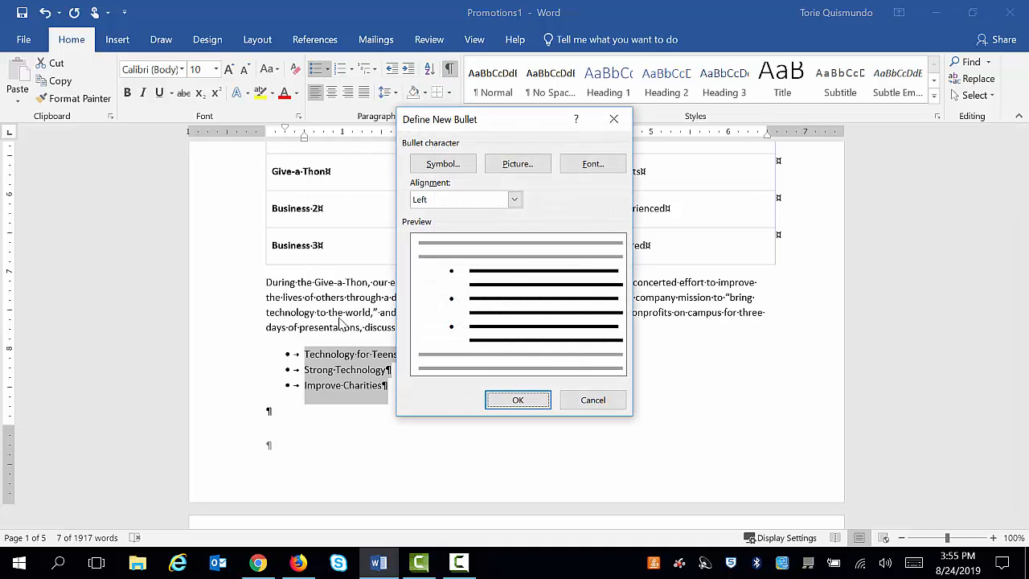
pyautogui.click(536, 170)
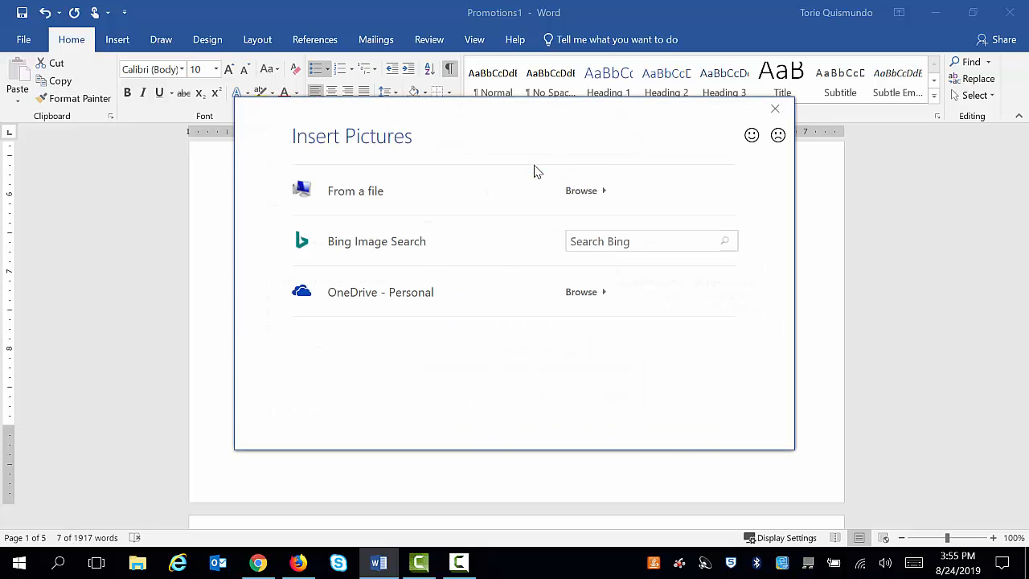
pyautogui.click(591, 246)
pyautogui.write('check mark')
pyautogui.press('Return')
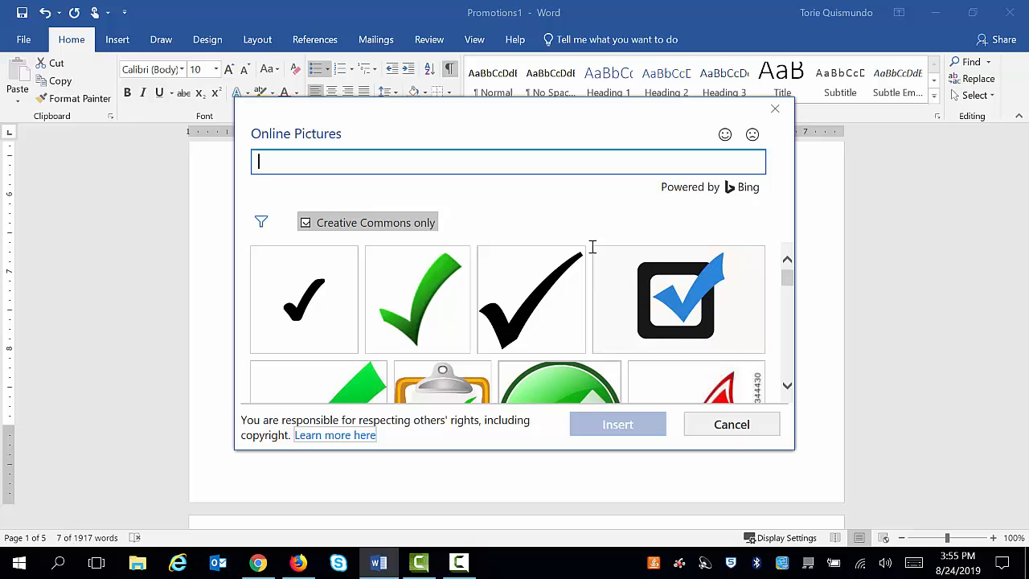
pyautogui.click(417, 293)
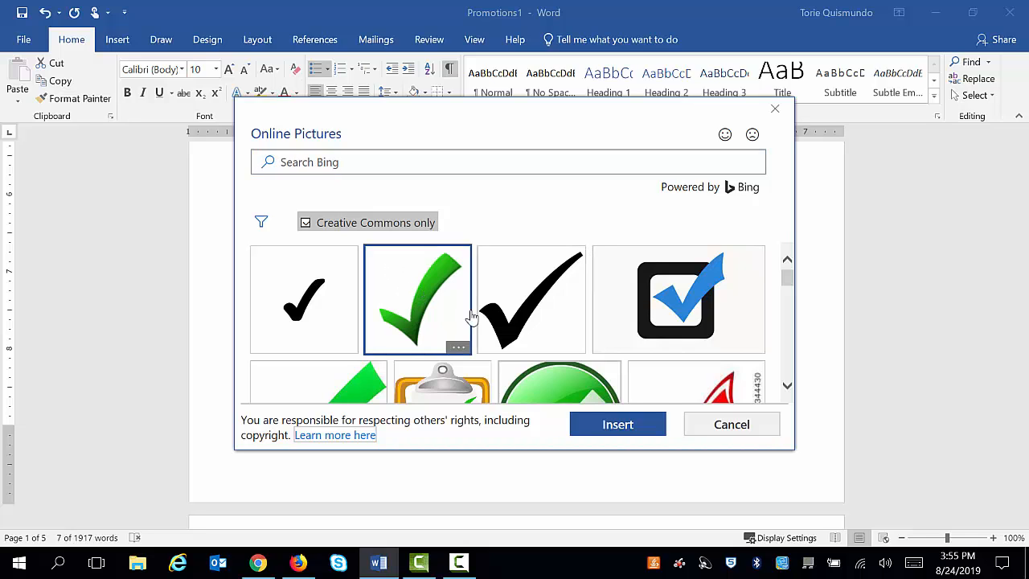
pyautogui.click(592, 428)
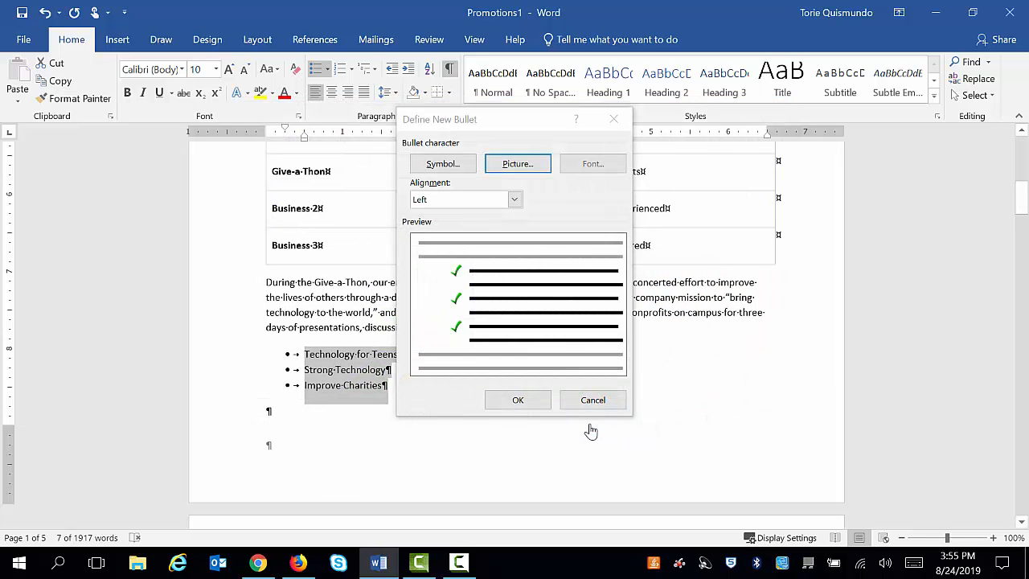
pyautogui.click(527, 404)
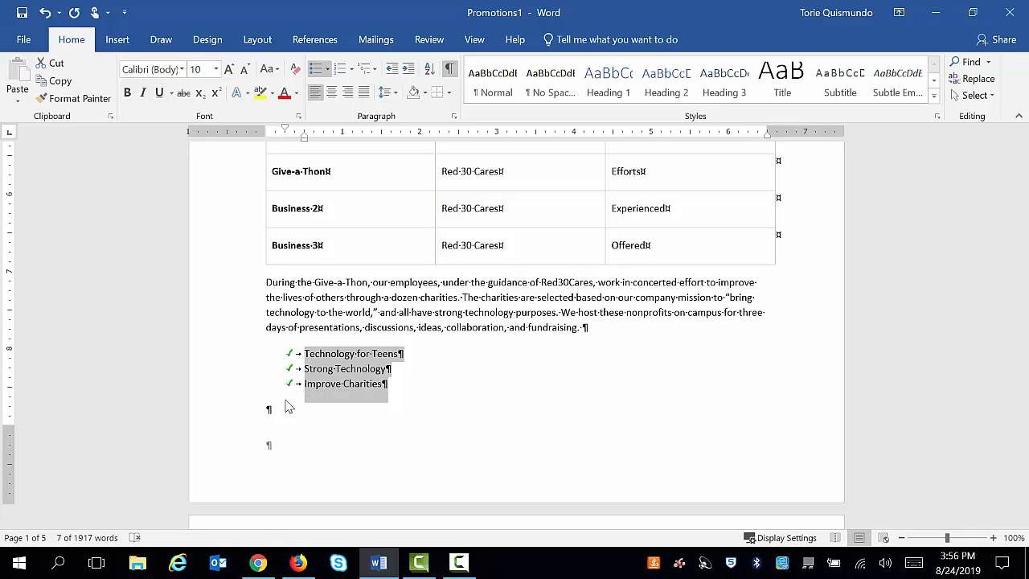
pyautogui.click(527, 435)
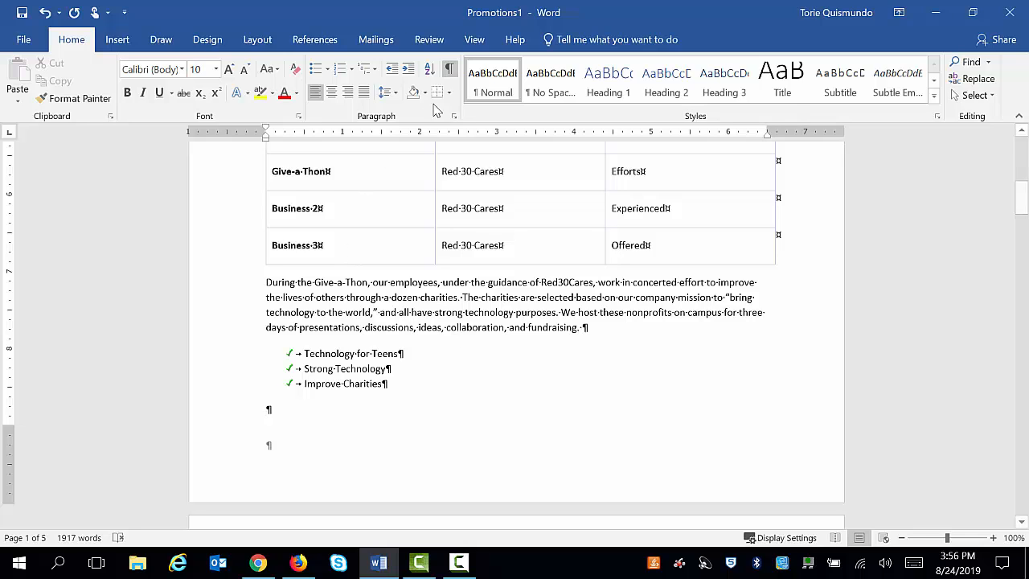
# Hide the ruler and show it again
pyautogui.click(476, 39)
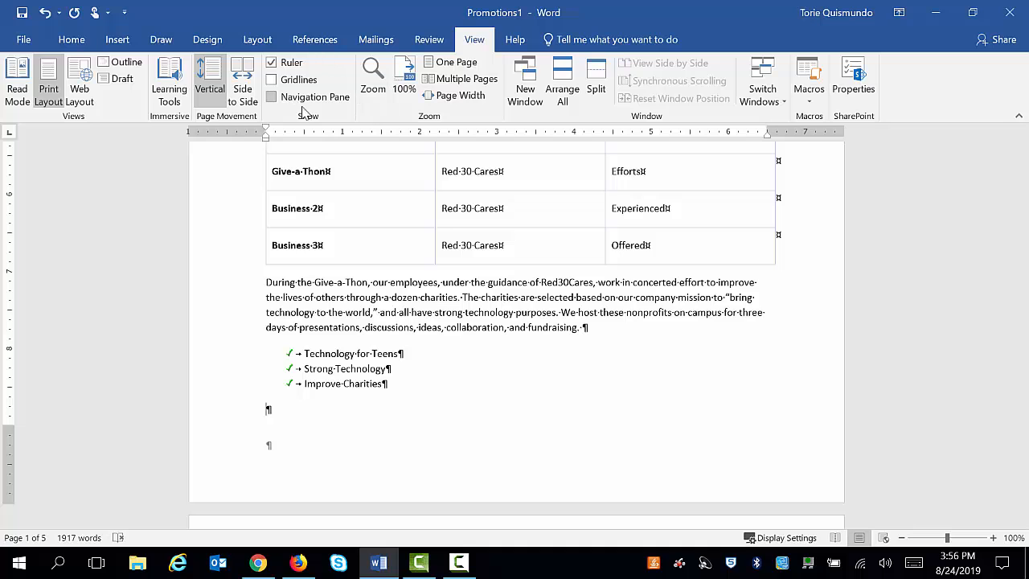
pyautogui.click(272, 63)
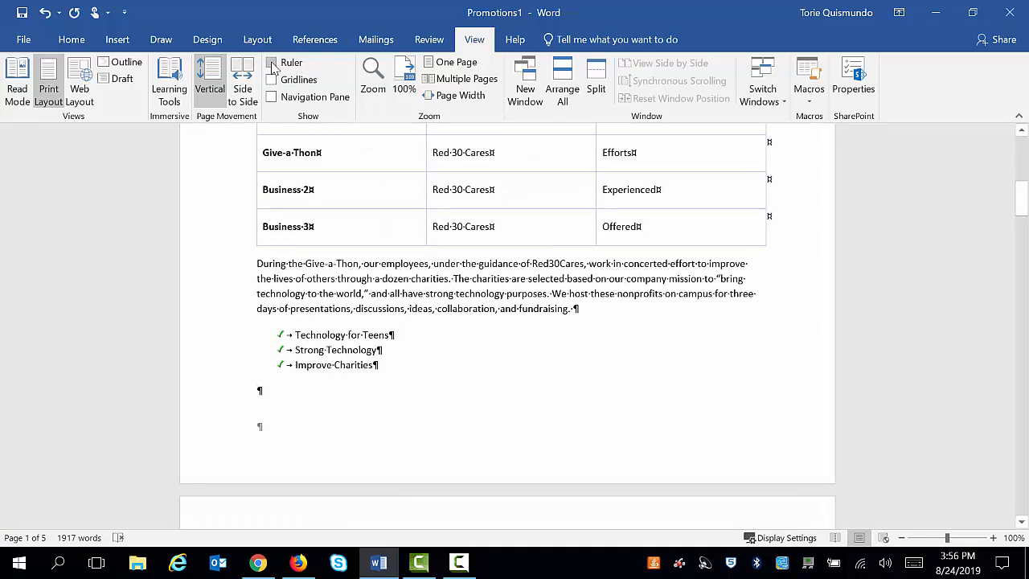
pyautogui.click(273, 64)
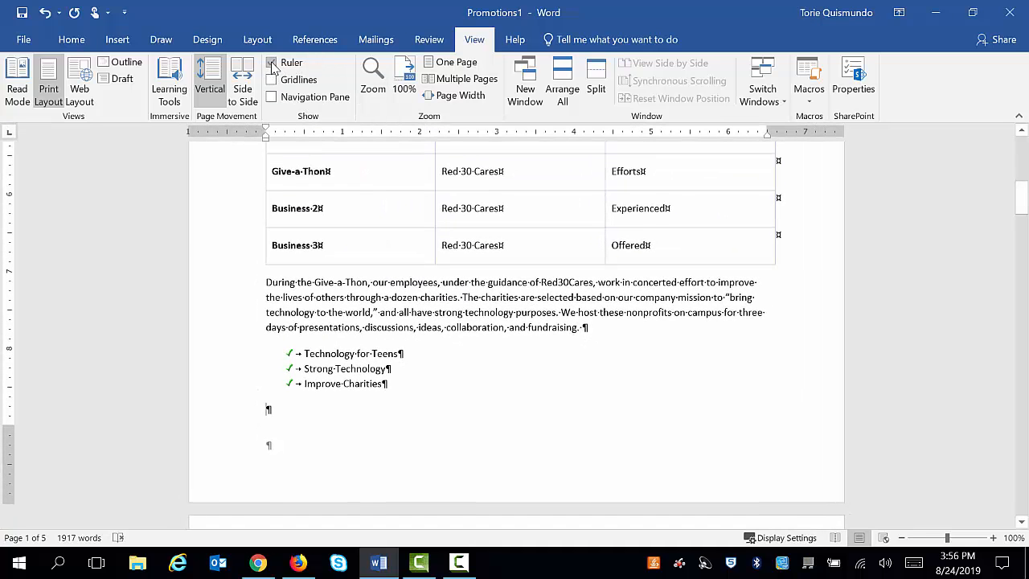
# Set the left indent of the three check-marked list lines to 0"
pyautogui.click(329, 355)
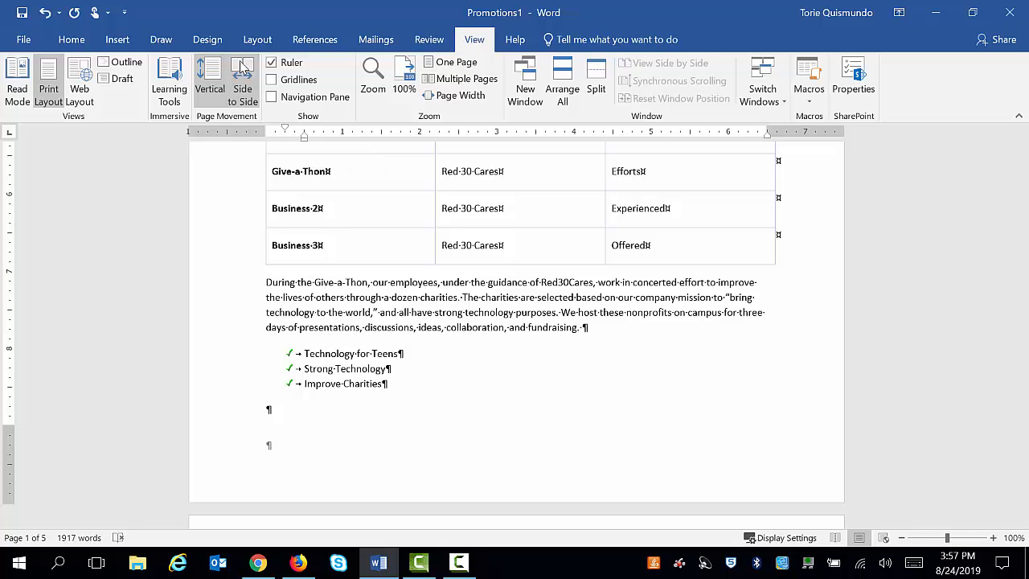
pyautogui.click(258, 42)
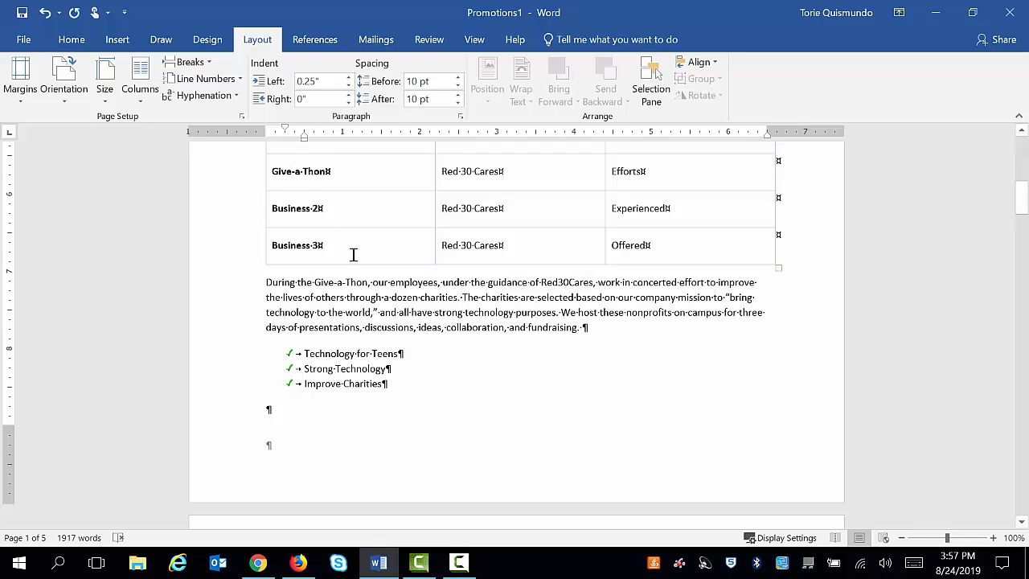
pyautogui.moveTo(388, 384); pyautogui.dragTo(314, 356)
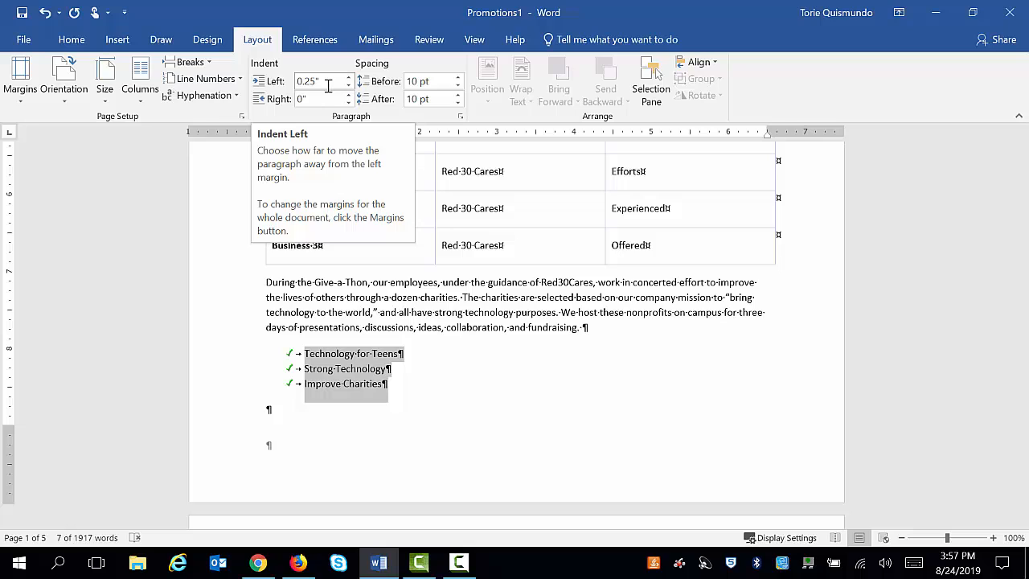
pyautogui.click(328, 88)
pyautogui.write('0')
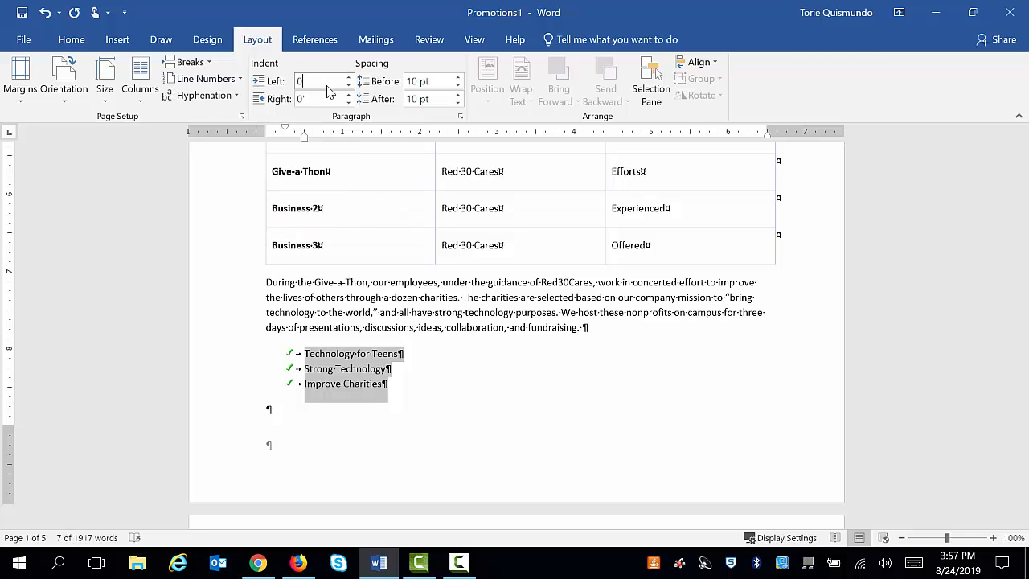
pyautogui.press('Return')
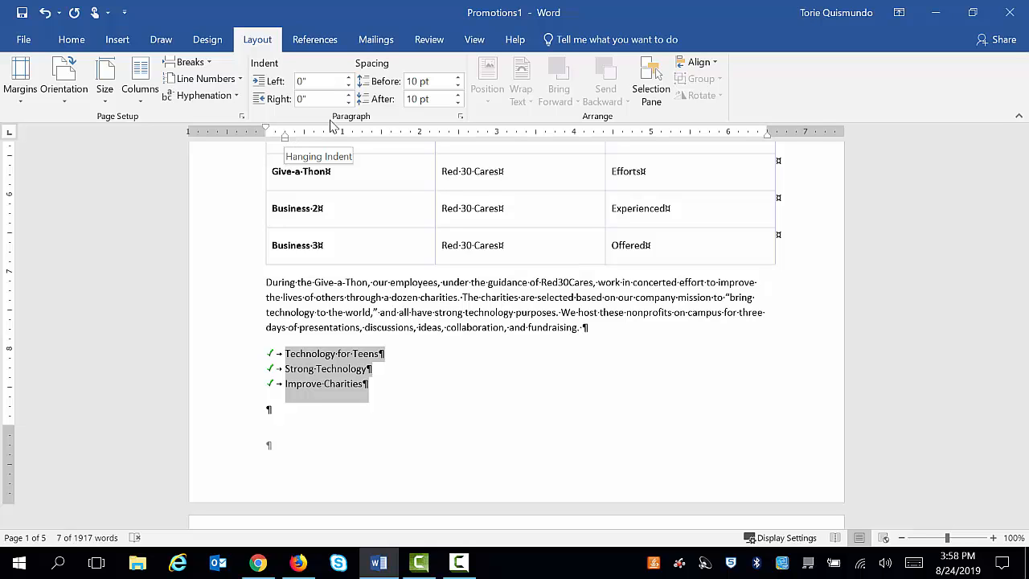
pyautogui.click(809, 409)
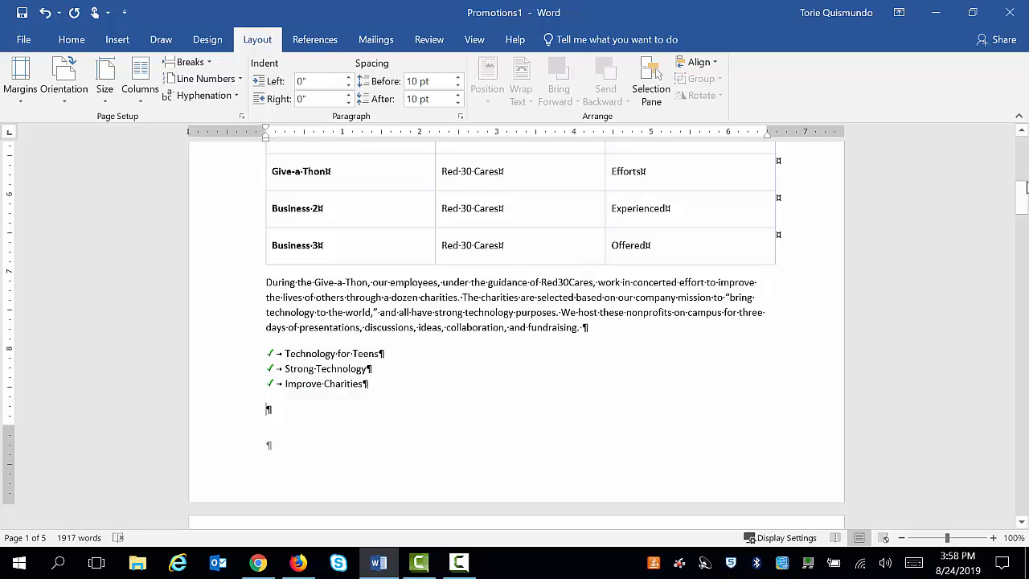
# Toggle the paragraph and formatting marks off and back on while viewing the Tech Connect title at the document's beginning
pyautogui.moveTo(1021, 197); pyautogui.dragTo(1024, 152)
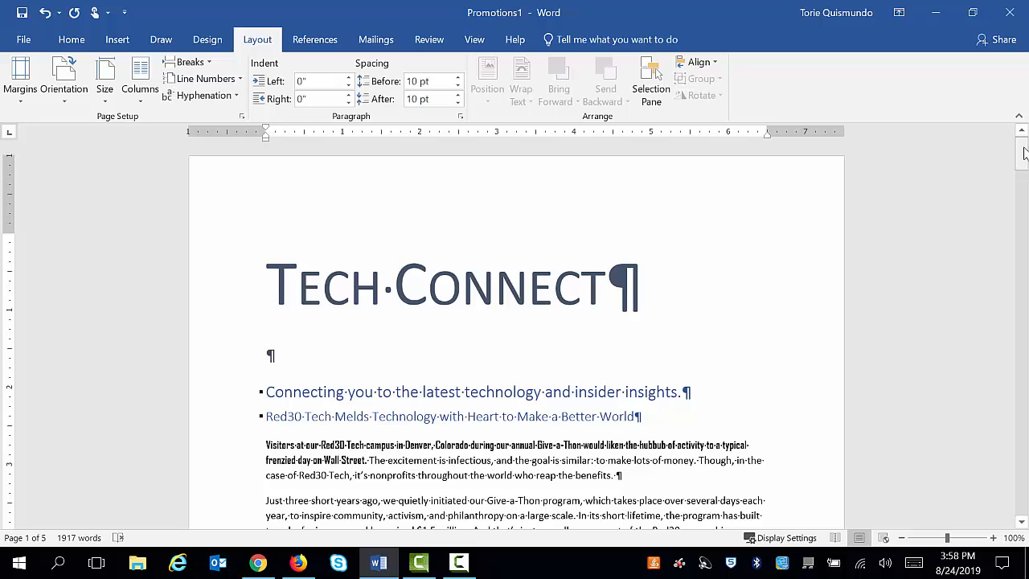
pyautogui.click(71, 40)
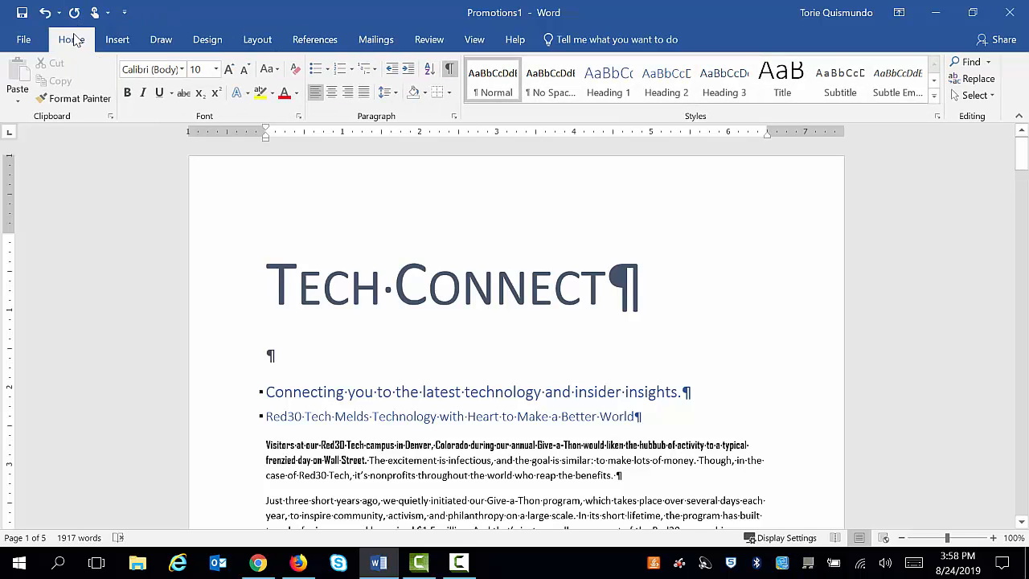
pyautogui.click(451, 70)
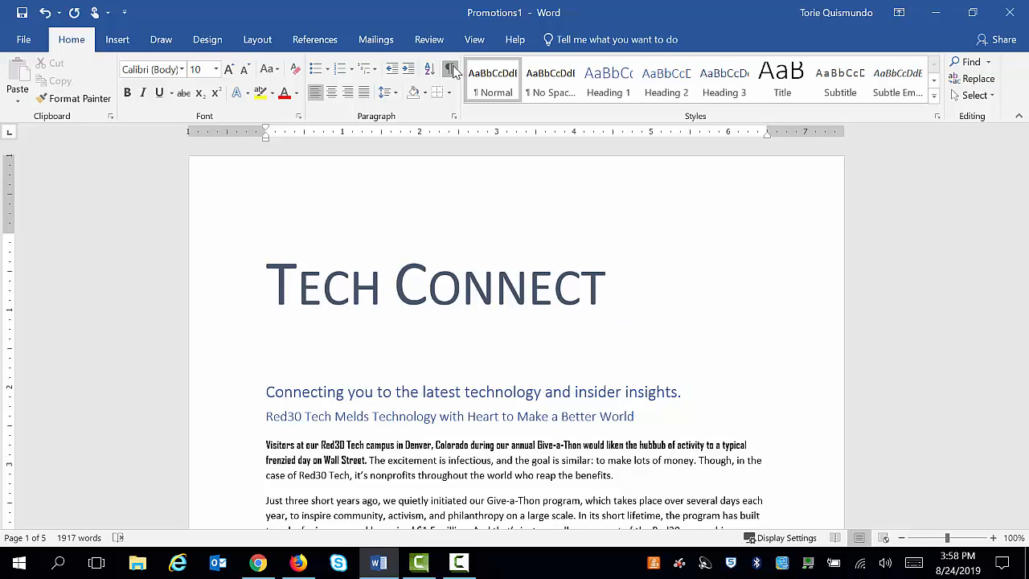
pyautogui.click(451, 70)
pyautogui.click(451, 70)
pyautogui.click(451, 70)
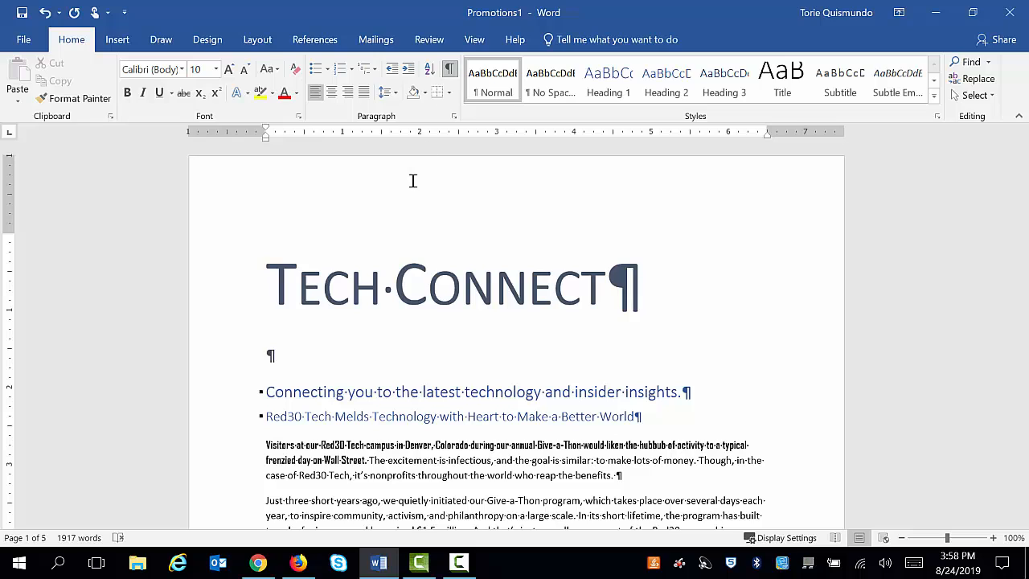
# Insert the online picture of raised hands holding devices, found by searching "technology", on the blank line below the Tech Connect title
pyautogui.click(282, 357)
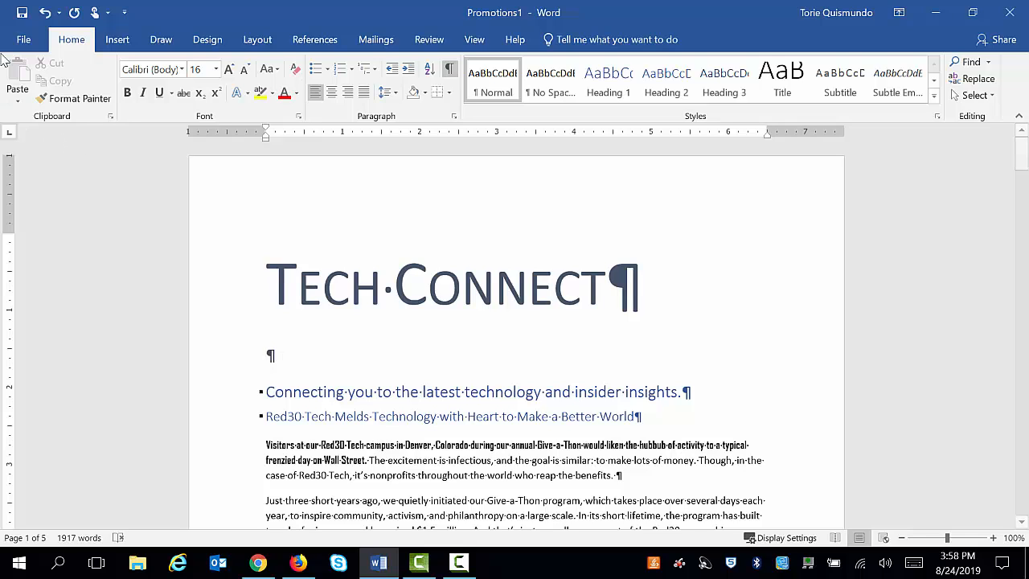
pyautogui.click(119, 40)
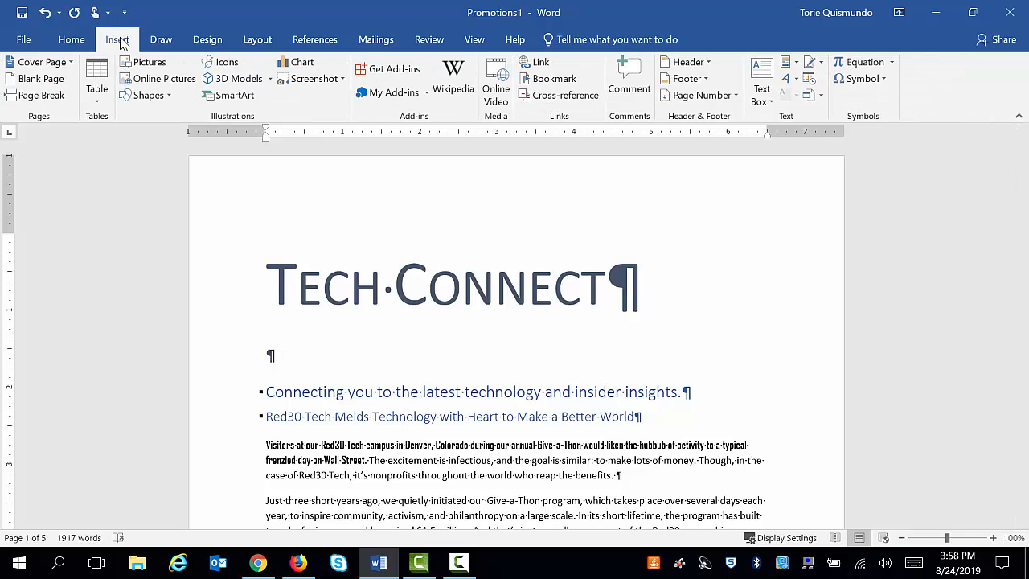
pyautogui.click(157, 79)
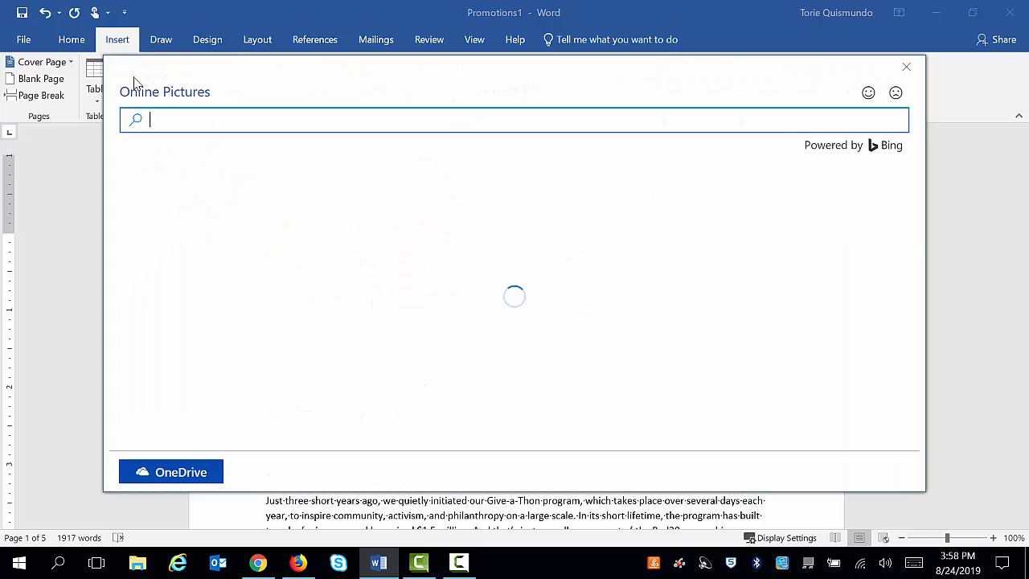
pyautogui.write('technology')
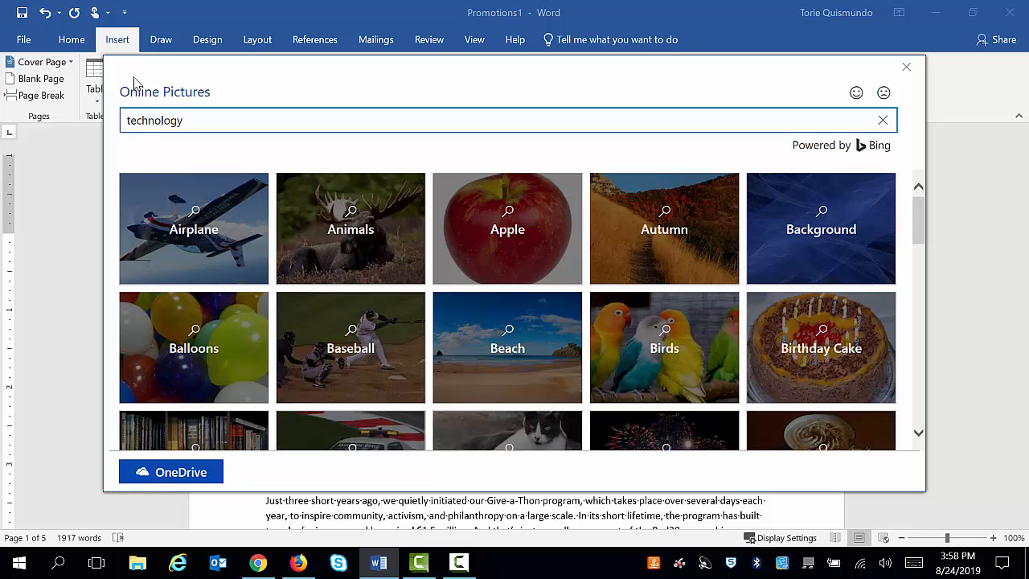
pyautogui.press('Return')
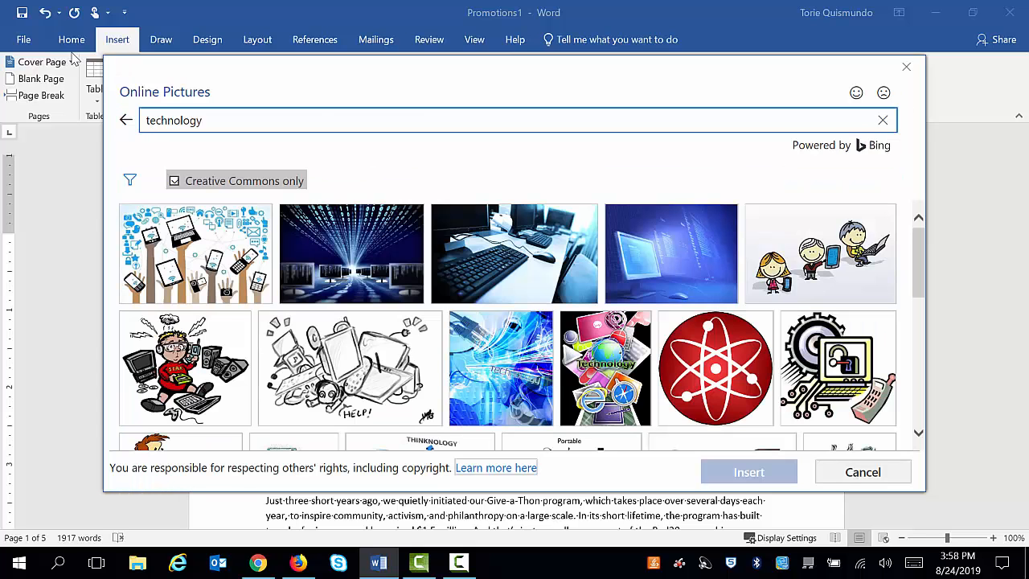
pyautogui.click(209, 225)
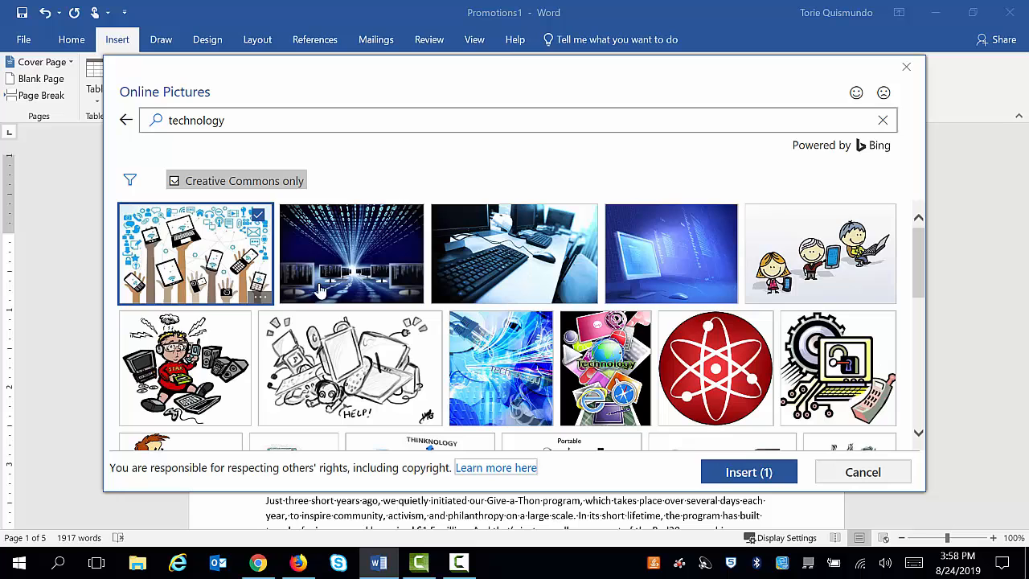
pyautogui.click(736, 473)
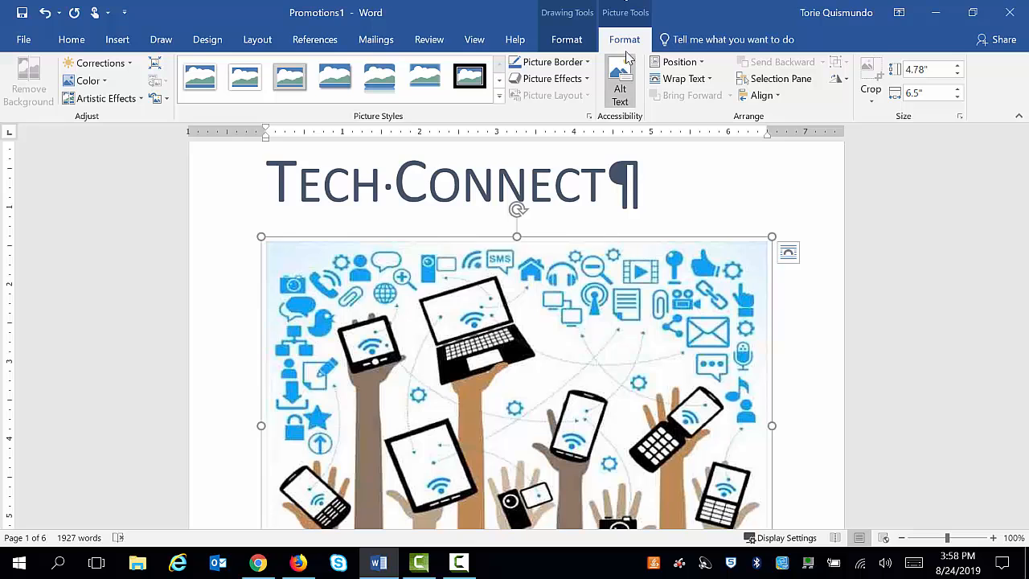
# Set the height of the inserted technology picture inside its frame to 2"
pyautogui.click(562, 42)
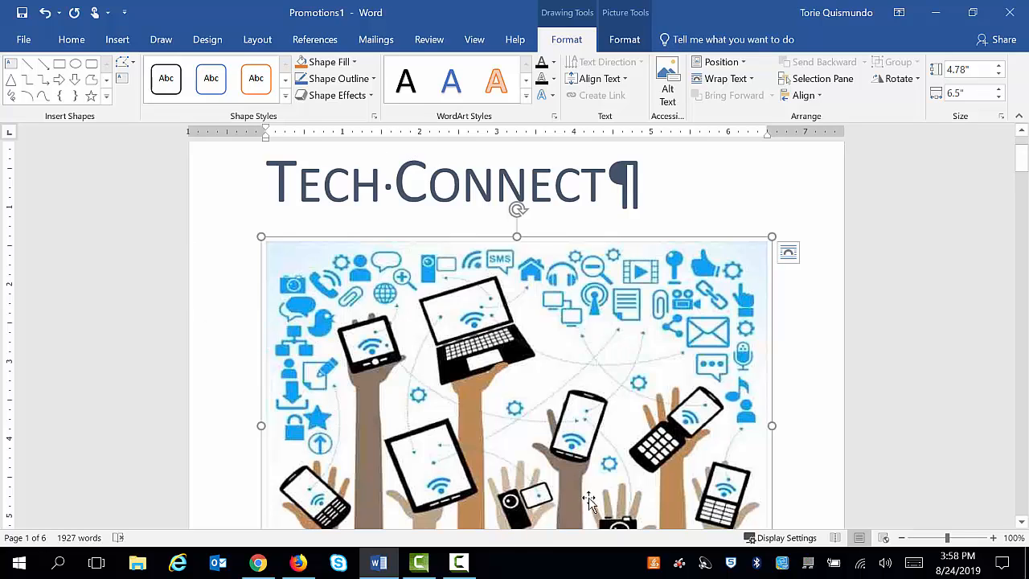
pyautogui.click(569, 427)
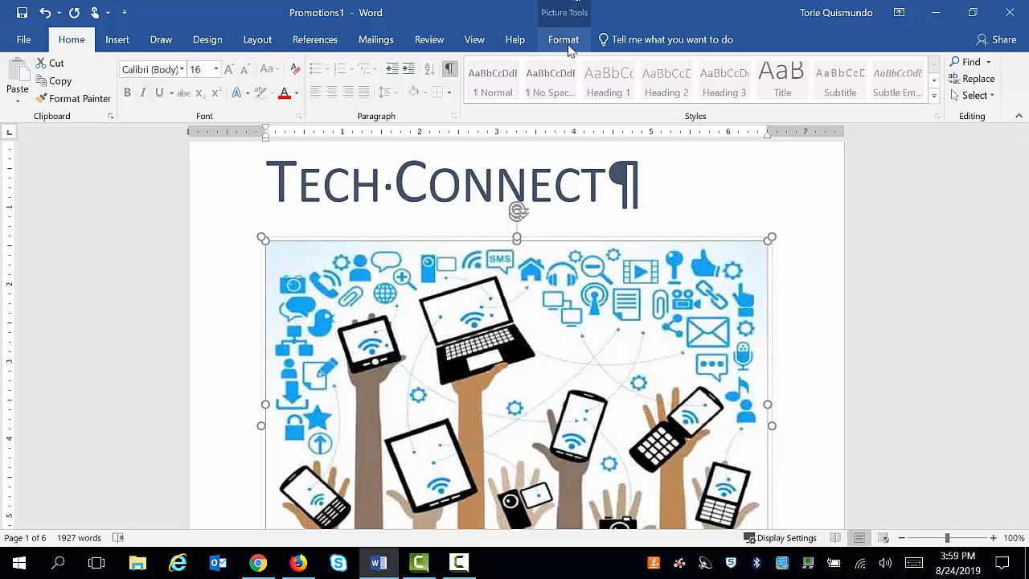
pyautogui.click(667, 212)
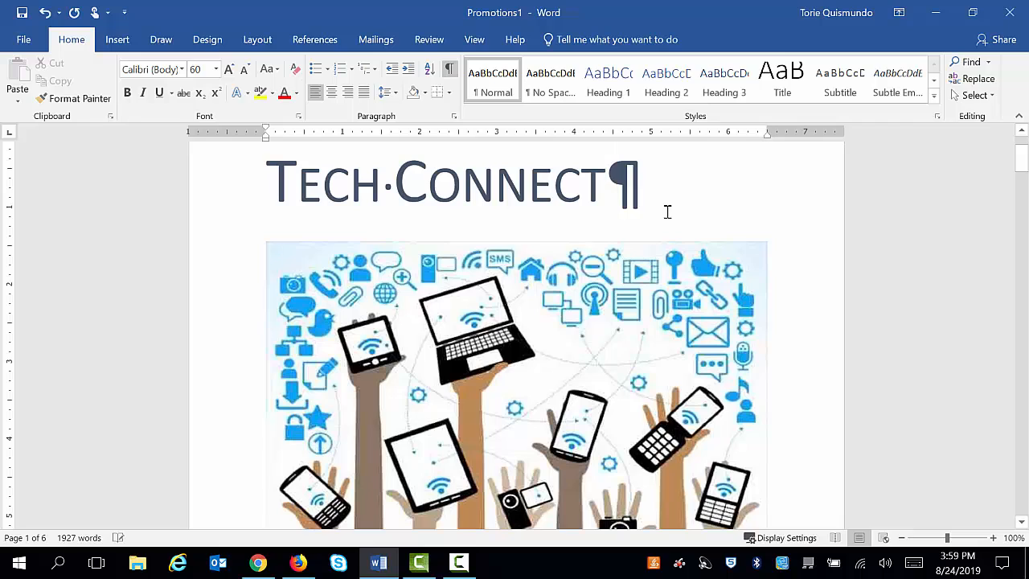
pyautogui.click(635, 322)
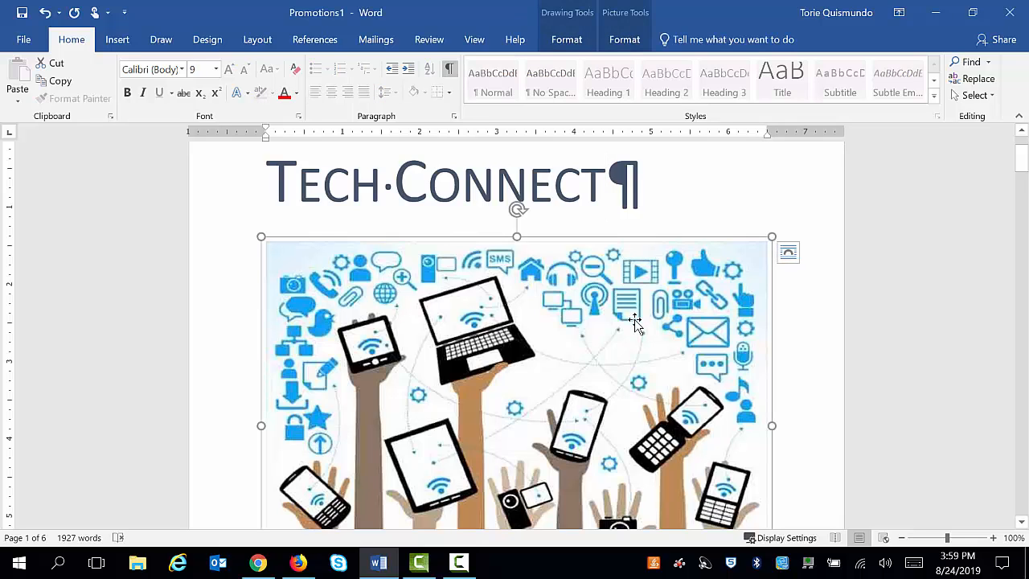
pyautogui.click(635, 322)
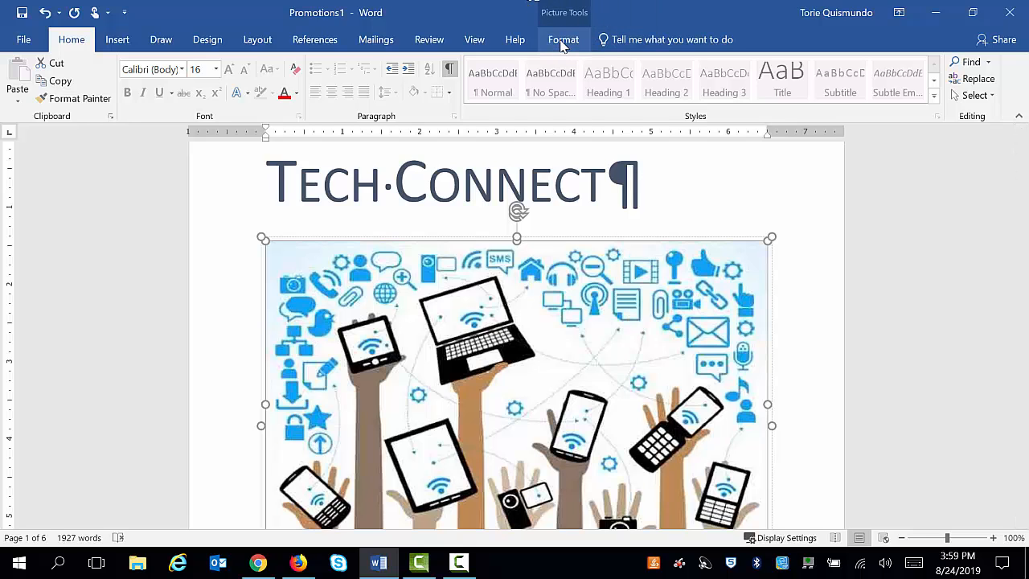
pyautogui.click(563, 41)
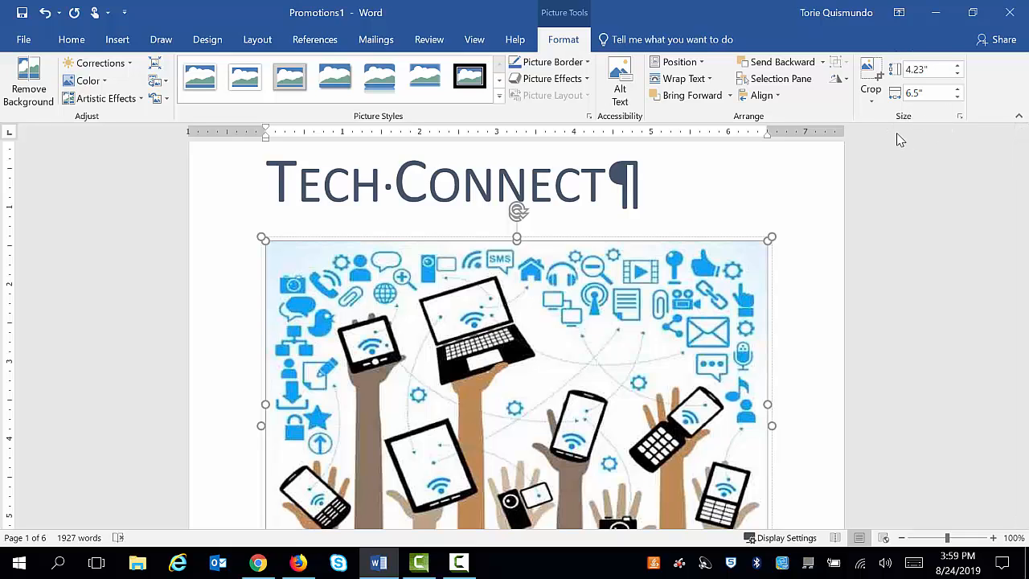
pyautogui.click(929, 71)
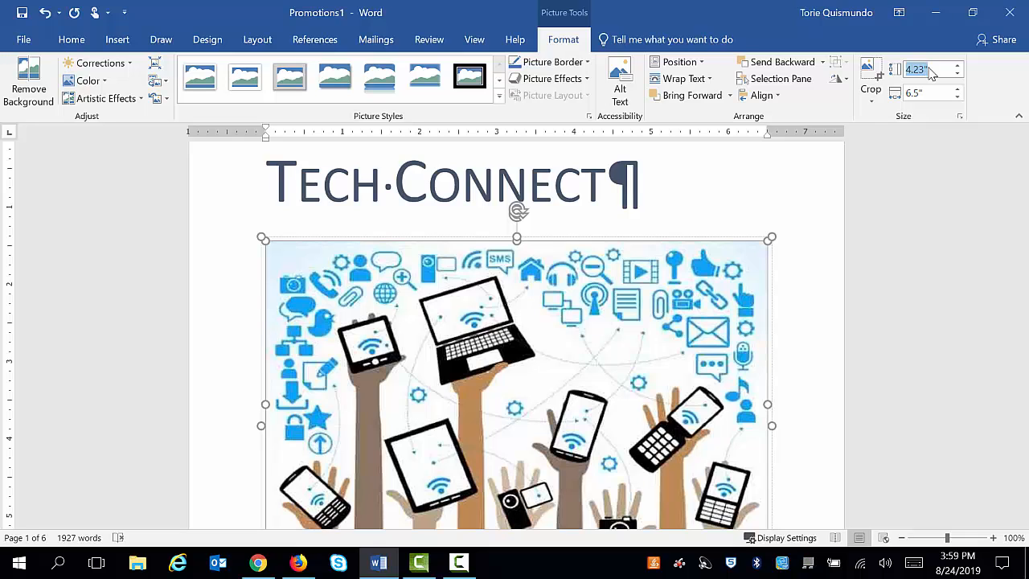
pyautogui.write('2')
pyautogui.press('Return')
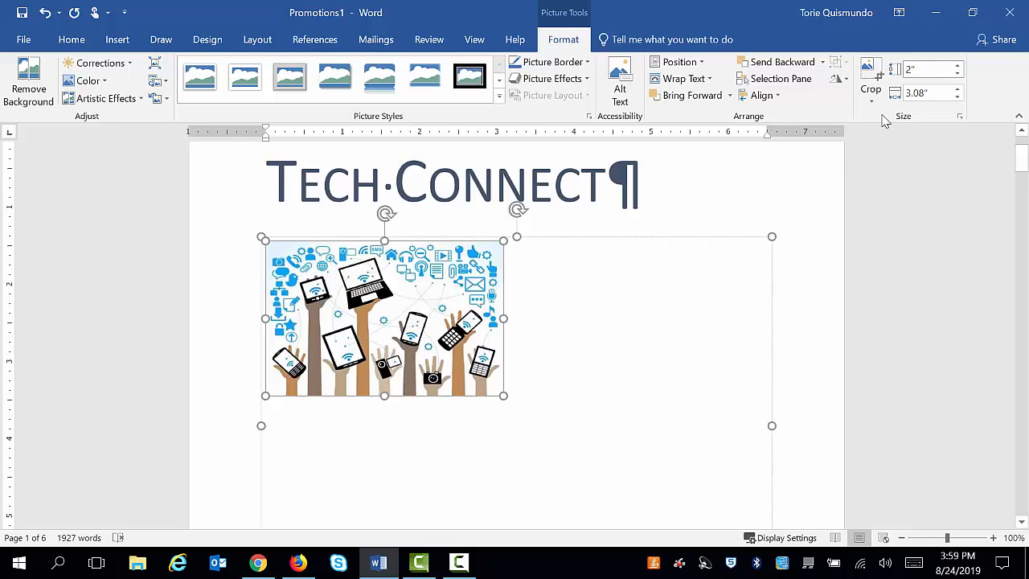
pyautogui.click(802, 167)
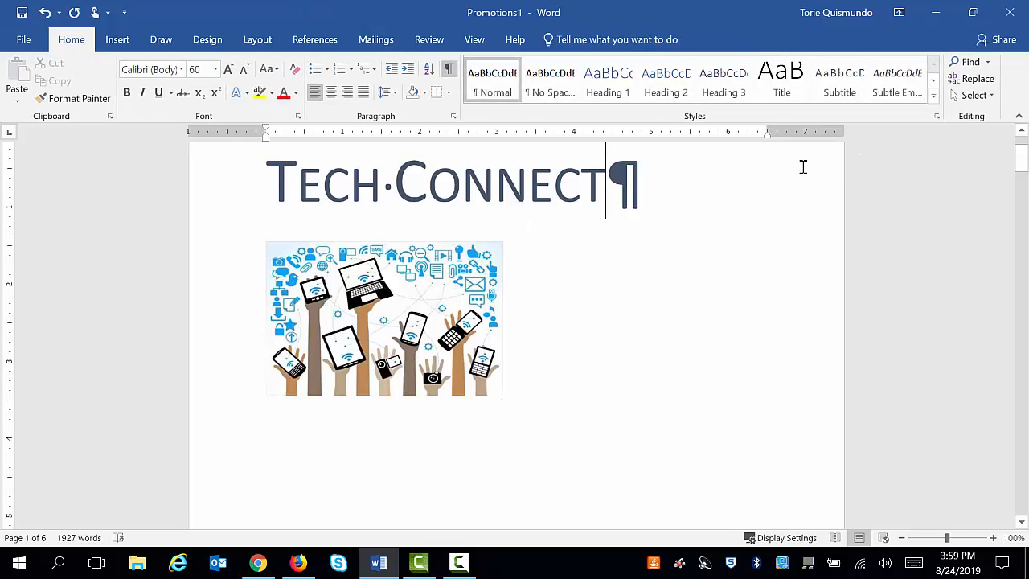
# Try a height of 2.32" on the frame surrounding the technology picture and undo the last resize
pyautogui.click(707, 391)
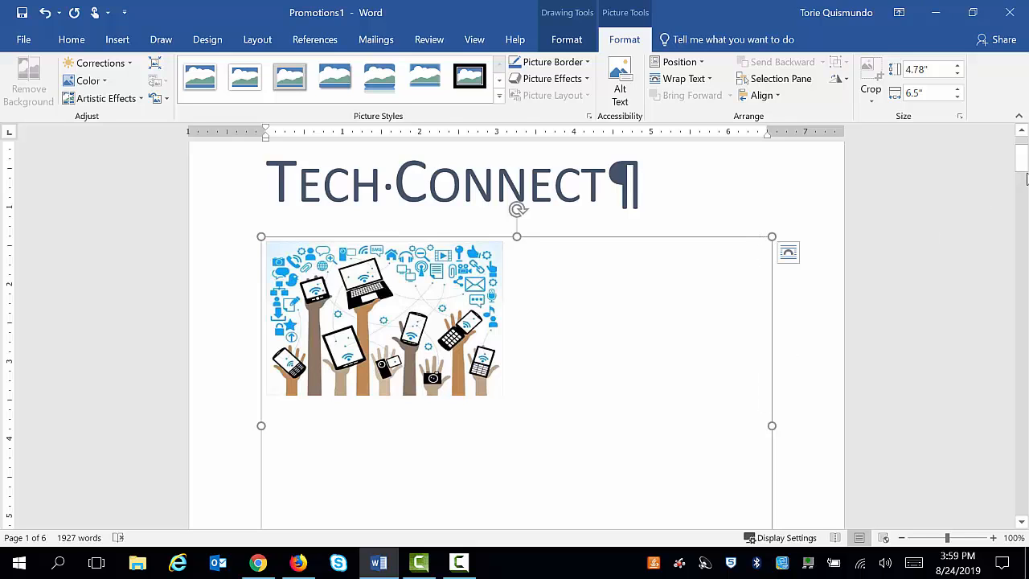
pyautogui.click(782, 193)
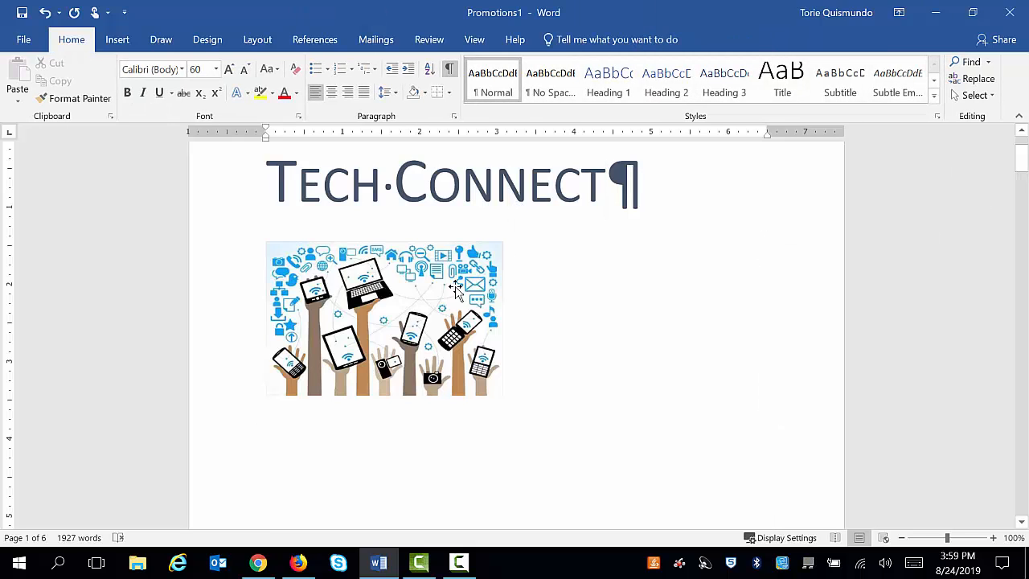
pyautogui.click(433, 300)
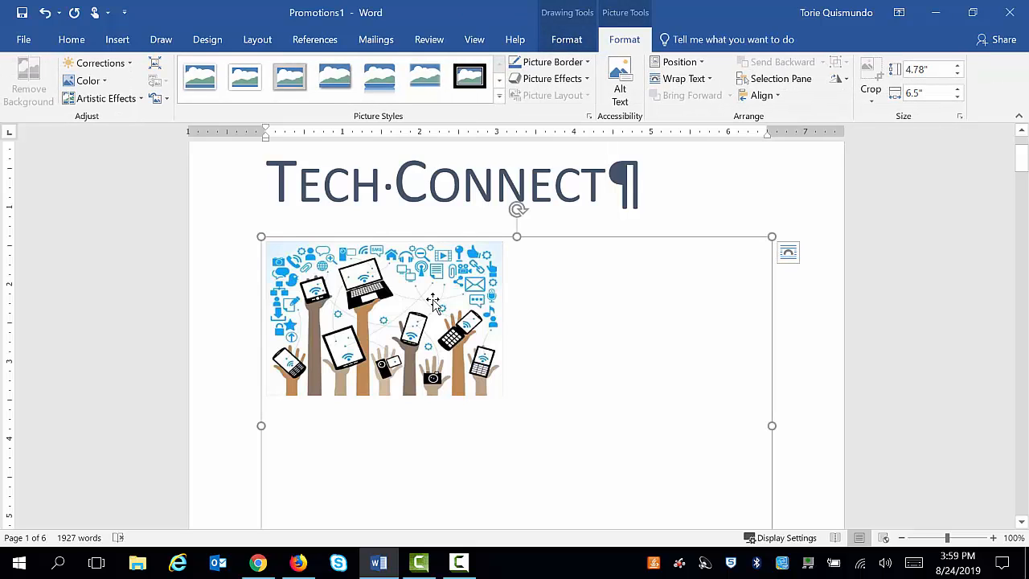
pyautogui.click(432, 300)
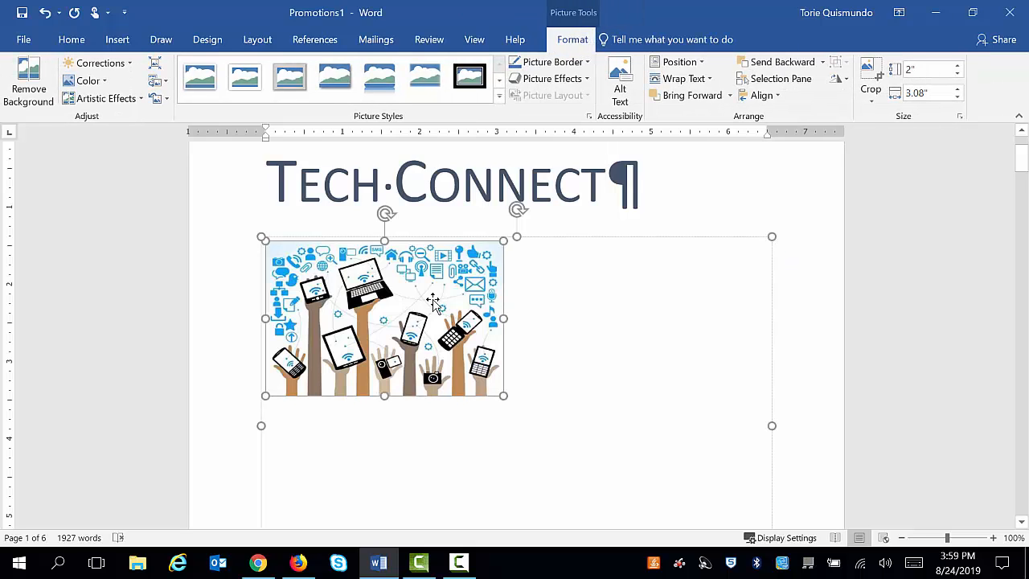
pyautogui.click(813, 221)
pyautogui.click(718, 273)
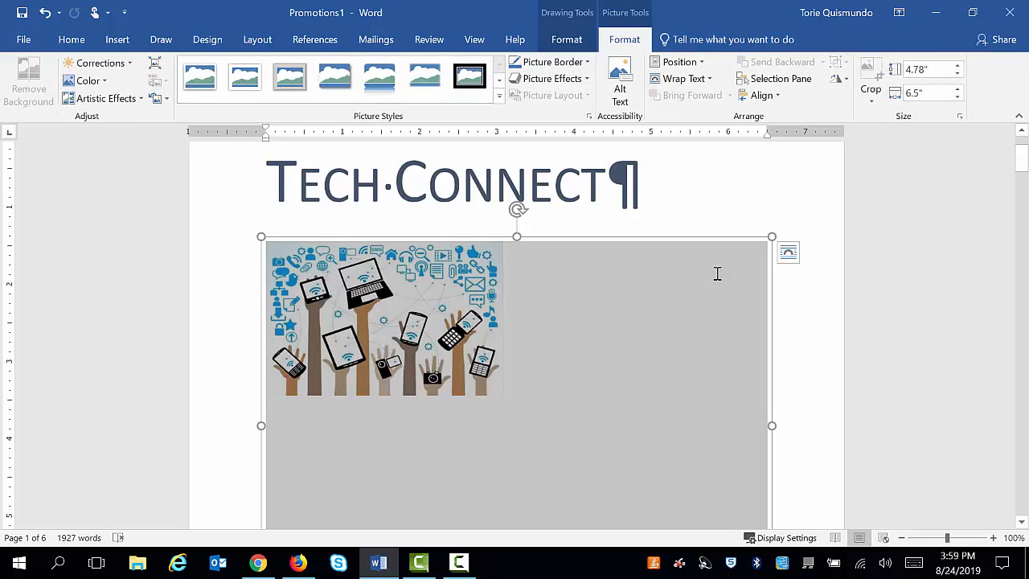
pyautogui.click(933, 70)
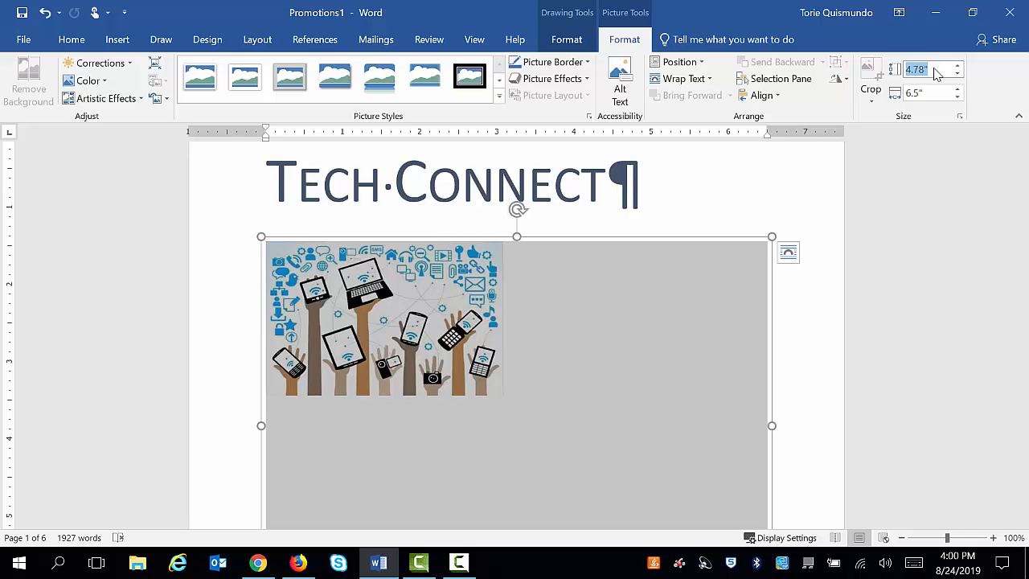
pyautogui.write('2.32')
pyautogui.press('Return')
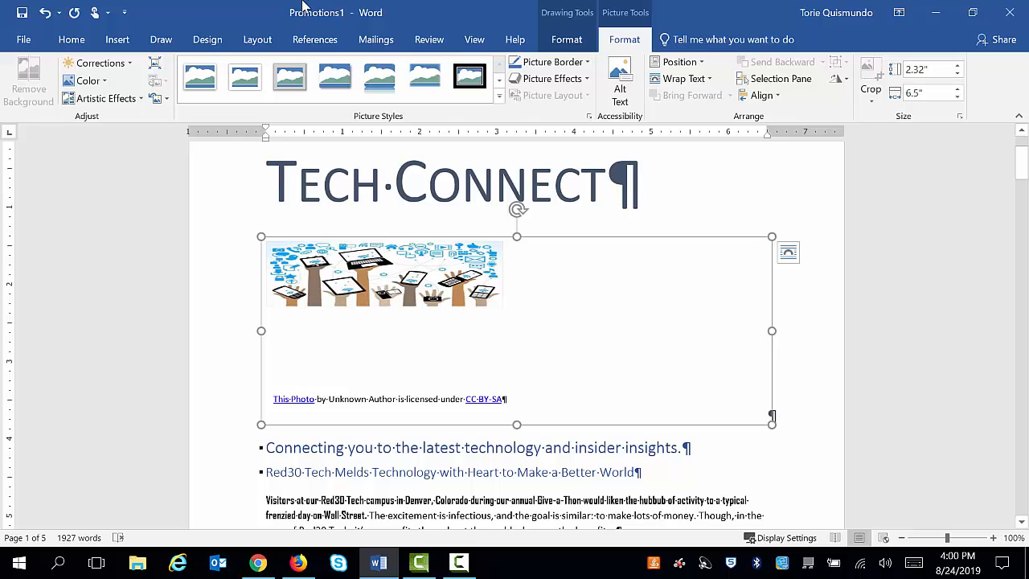
pyautogui.click(45, 13)
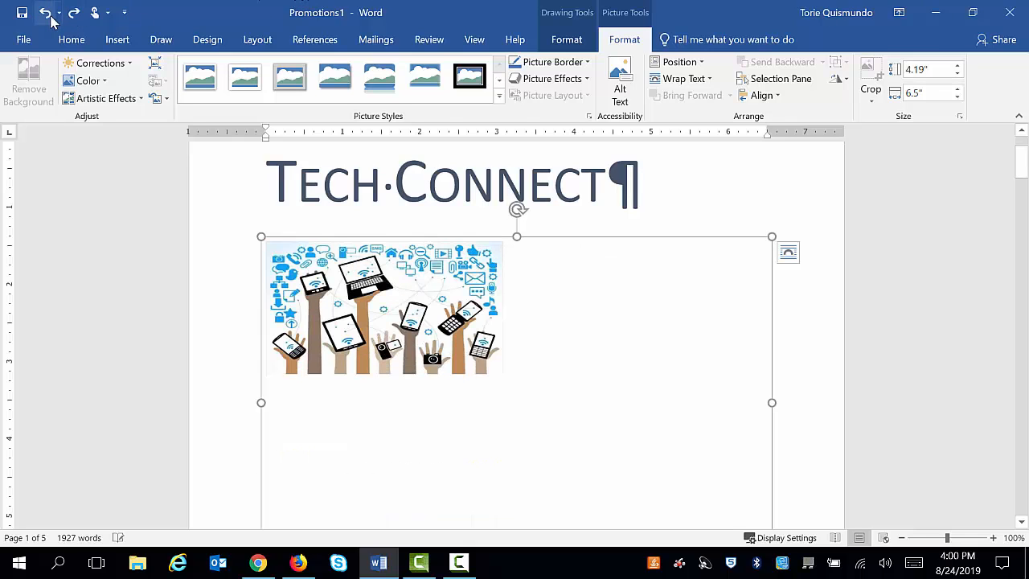
pyautogui.click(791, 324)
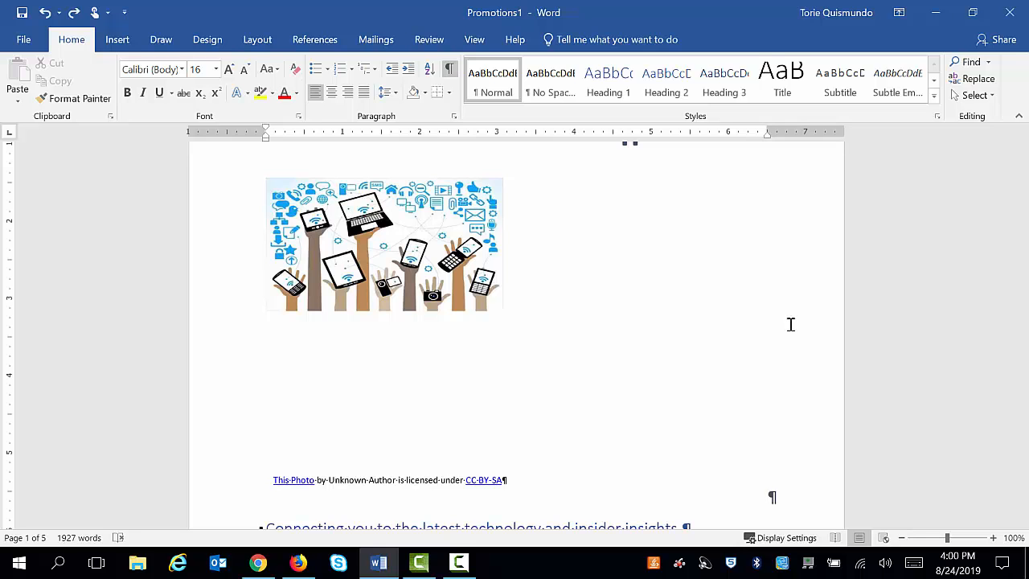
# Examine the summary fields in the document's advanced properties and close them without changes
pyautogui.click(23, 40)
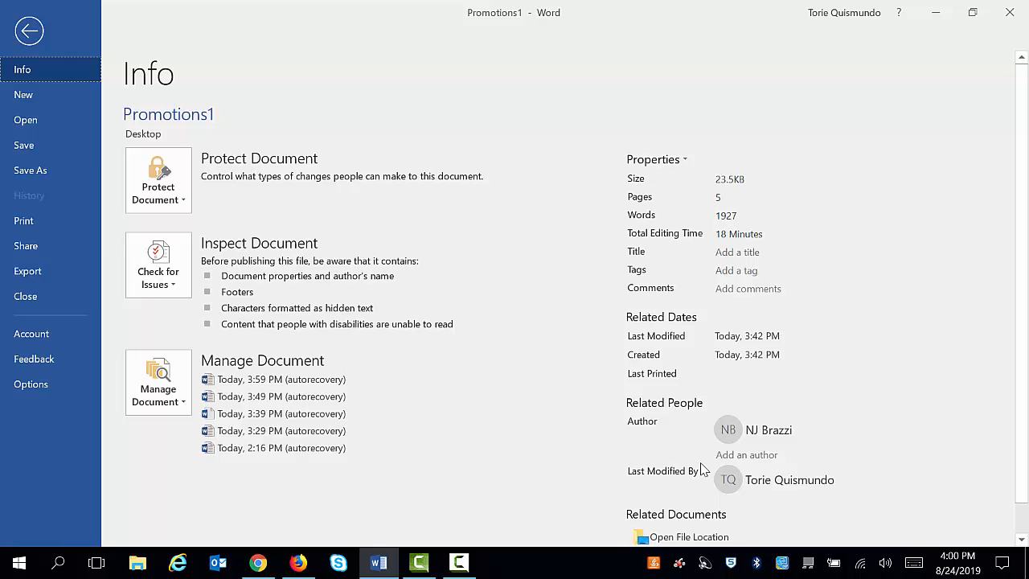
pyautogui.click(683, 162)
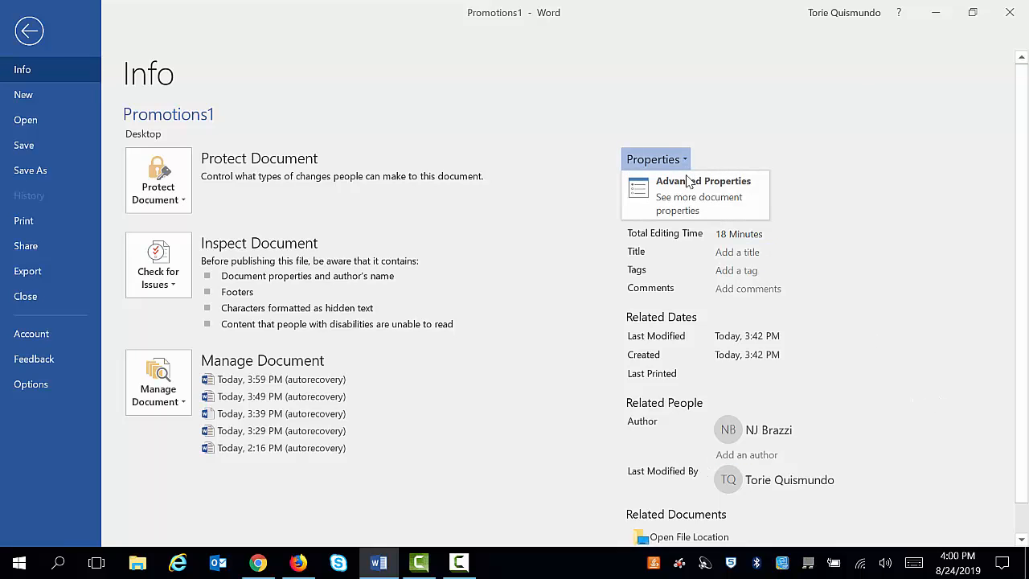
pyautogui.click(687, 192)
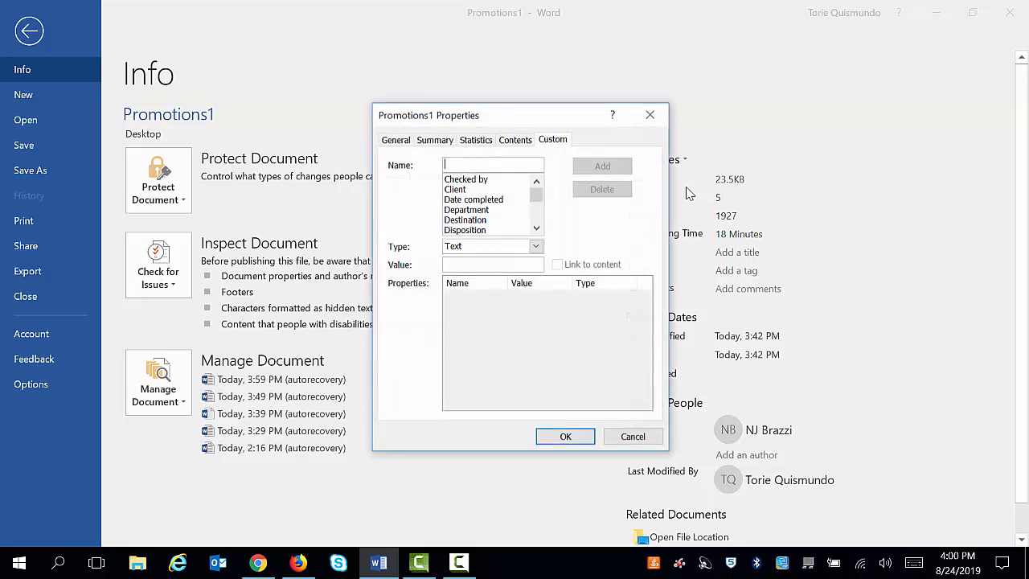
pyautogui.click(408, 143)
pyautogui.click(449, 141)
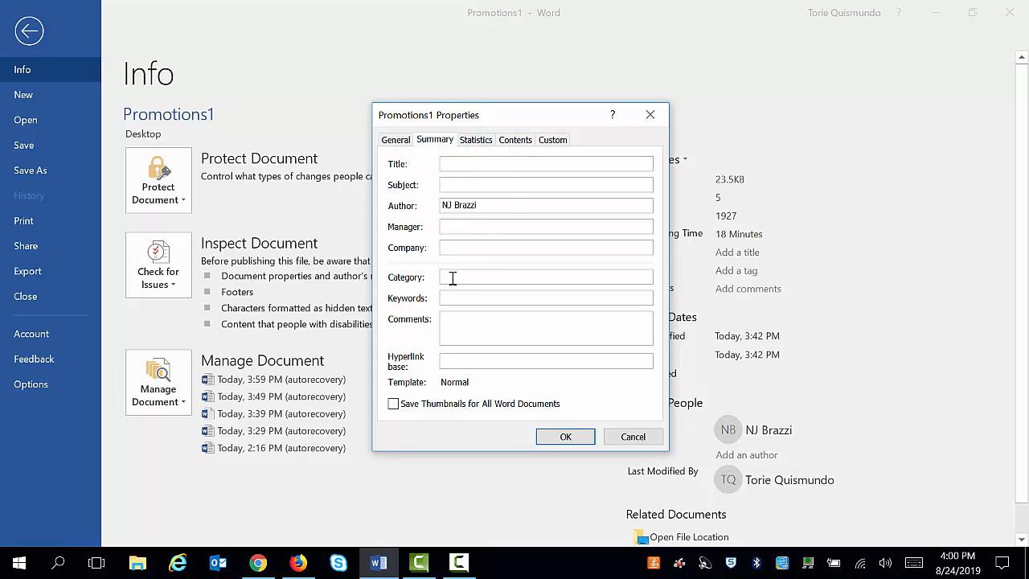
pyautogui.click(650, 117)
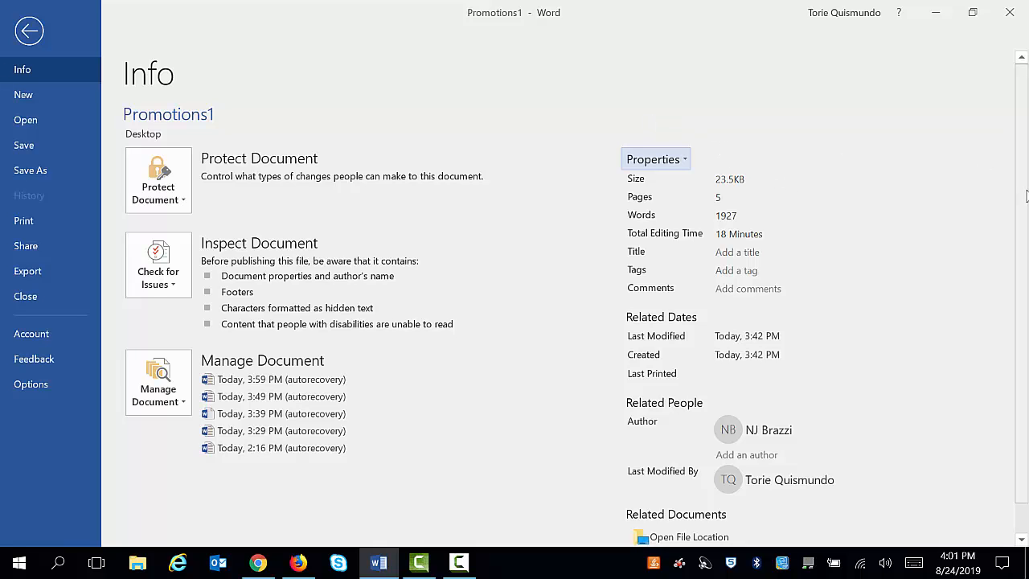
# Show all document properties, enter "technology" as the category, and return to the document
pyautogui.moveTo(1026, 191); pyautogui.dragTo(1024, 236)
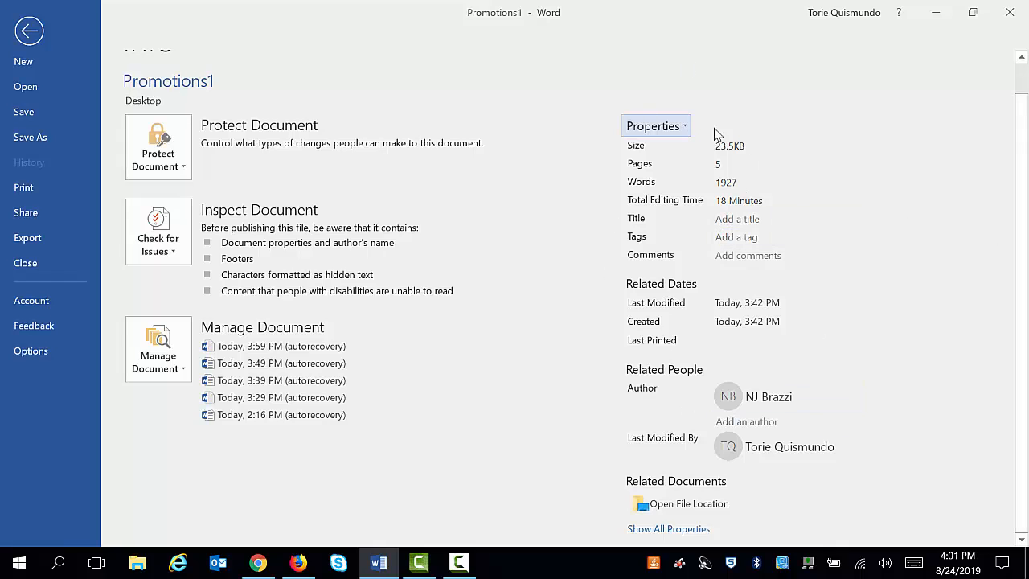
pyautogui.click(675, 531)
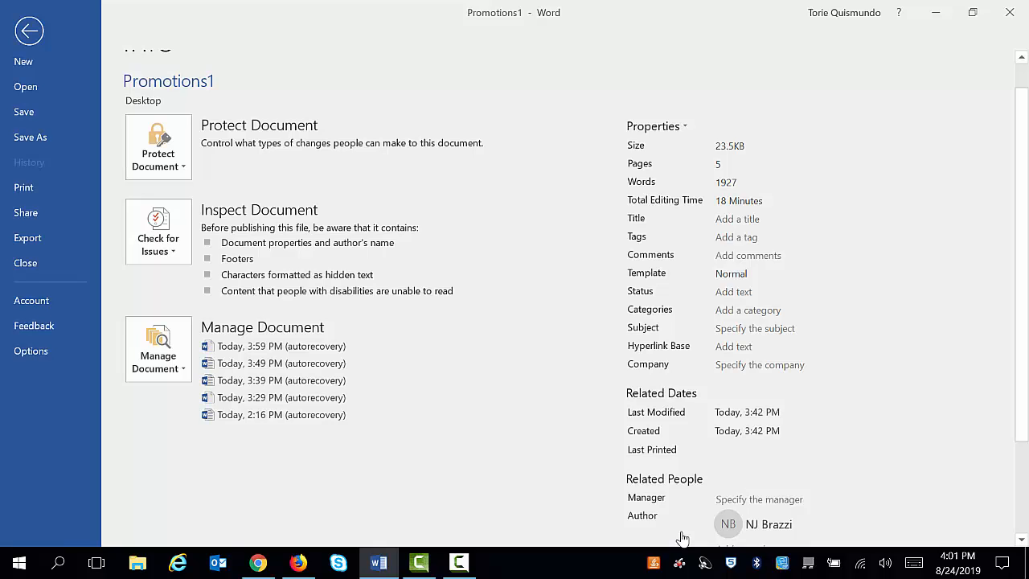
pyautogui.click(785, 313)
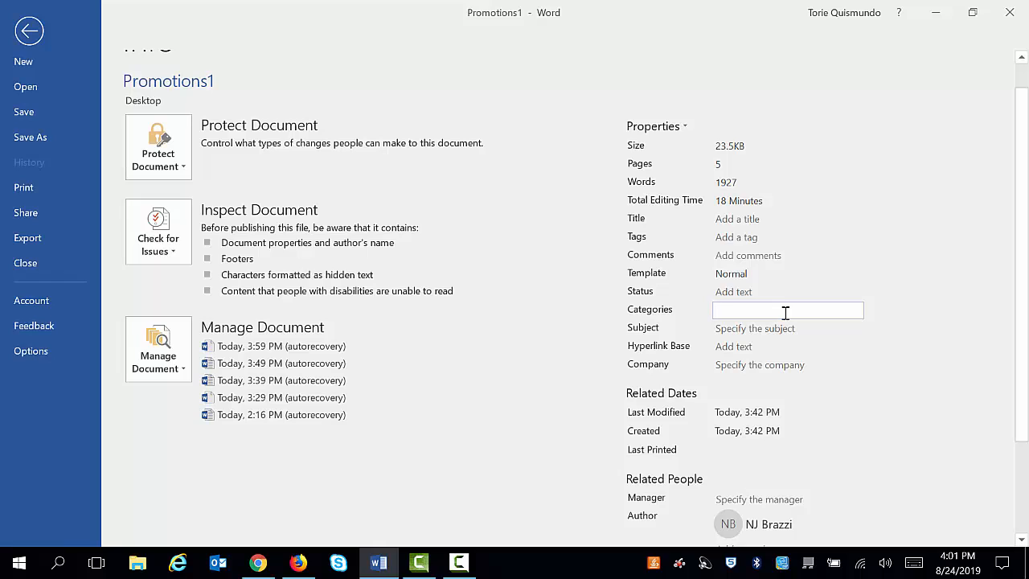
pyautogui.write('technology')
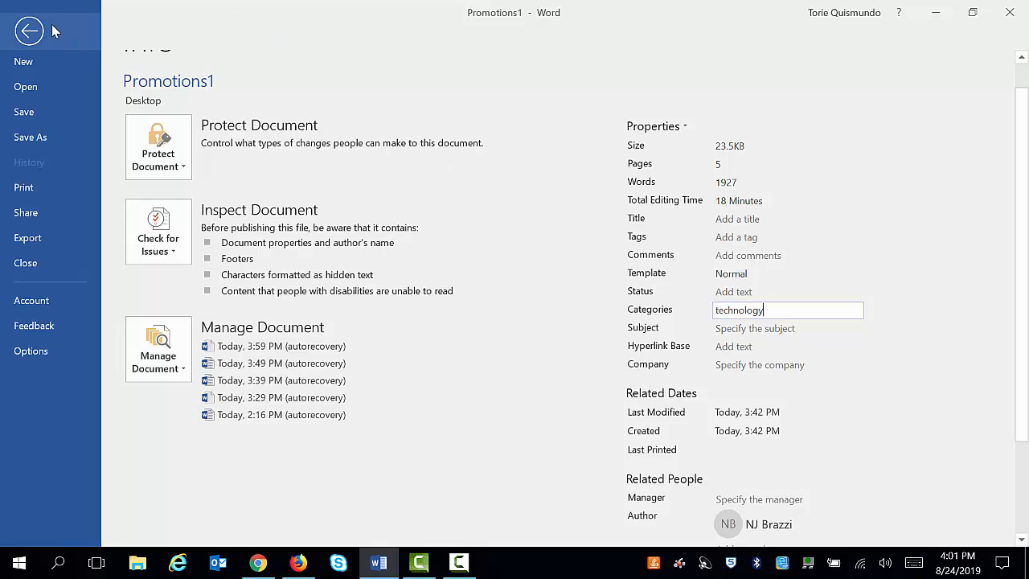
pyautogui.click(29, 31)
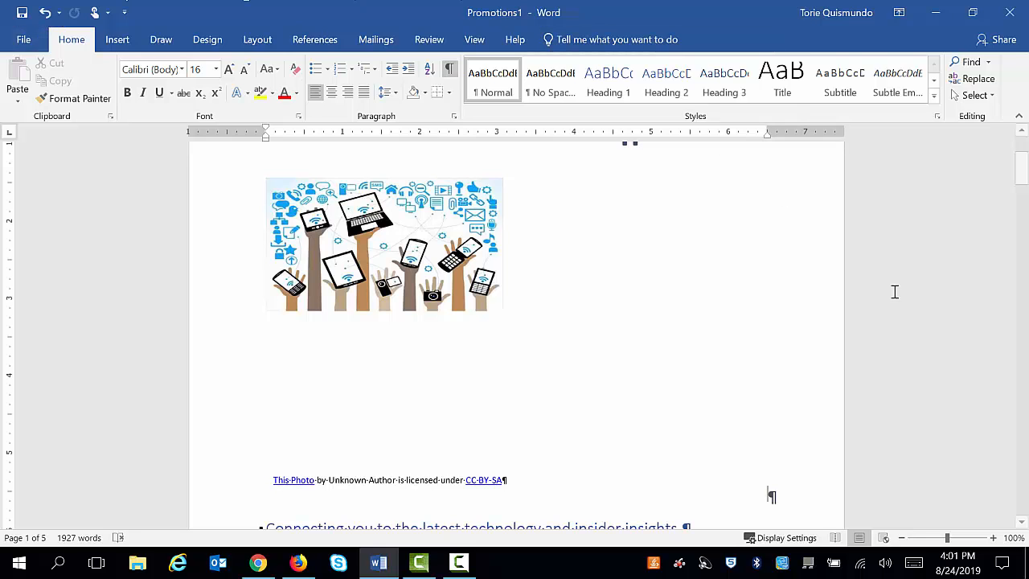
# Copy the formatting of the opening sentence beginning "Visitors at our Red30 Tech campus" onto the rest of its paragraph with Format Painter
pyautogui.moveTo(1023, 179); pyautogui.dragTo(1022, 202)
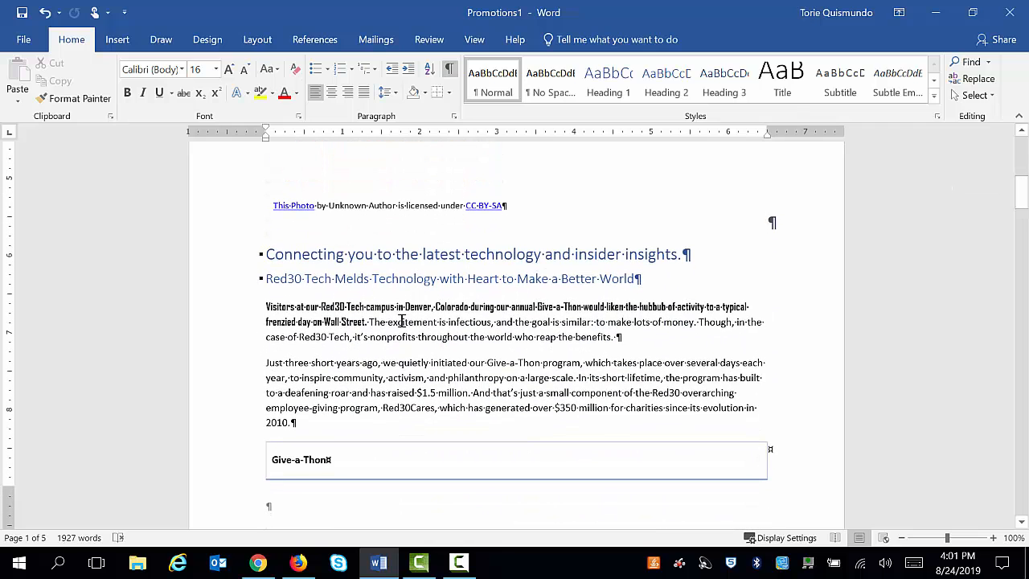
pyautogui.moveTo(370, 322); pyautogui.dragTo(274, 312)
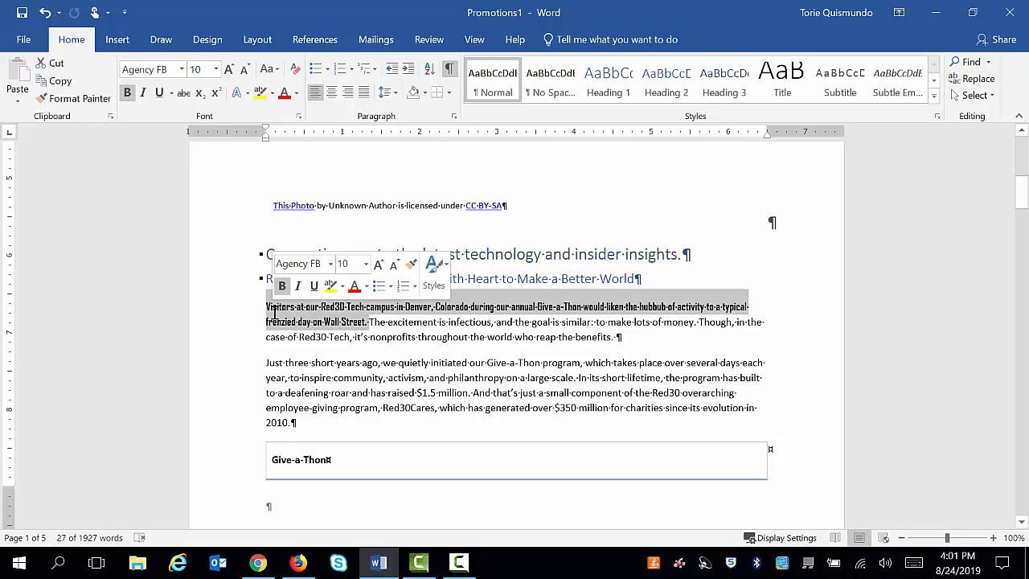
pyautogui.click(351, 324)
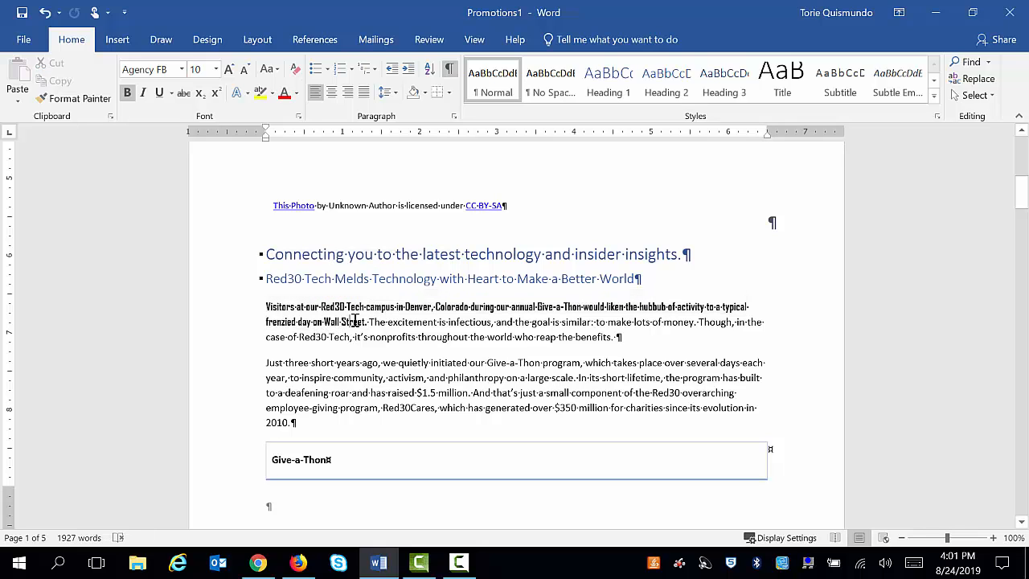
pyautogui.moveTo(342, 323)
pyautogui.mouseDown()
pyautogui.moveTo(267, 306)
pyautogui.moveTo(335, 313)
pyautogui.mouseUp()
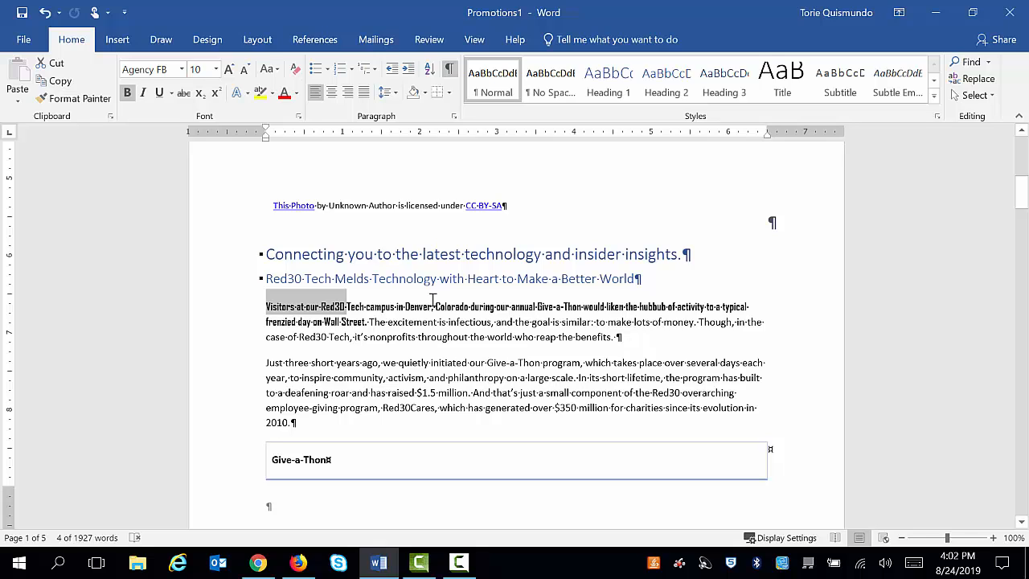
pyautogui.click(374, 306)
pyautogui.moveTo(404, 307); pyautogui.dragTo(341, 312)
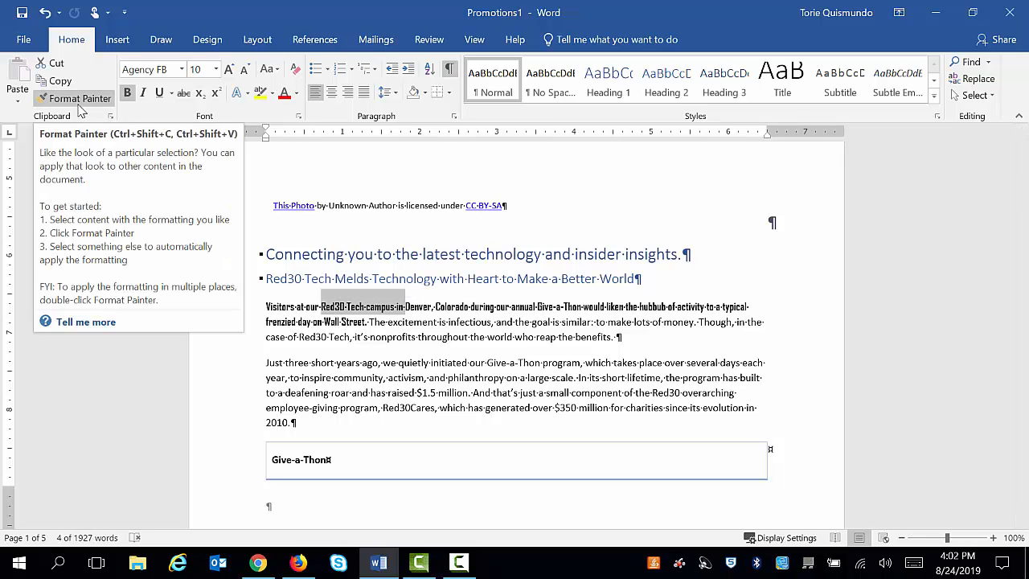
pyautogui.click(81, 98)
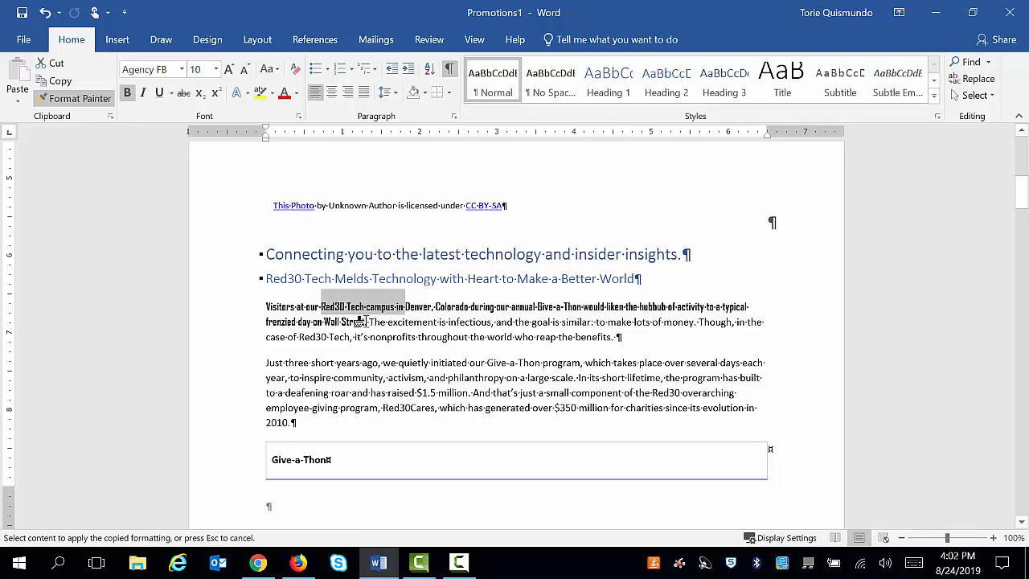
pyautogui.moveTo(362, 321); pyautogui.dragTo(621, 337)
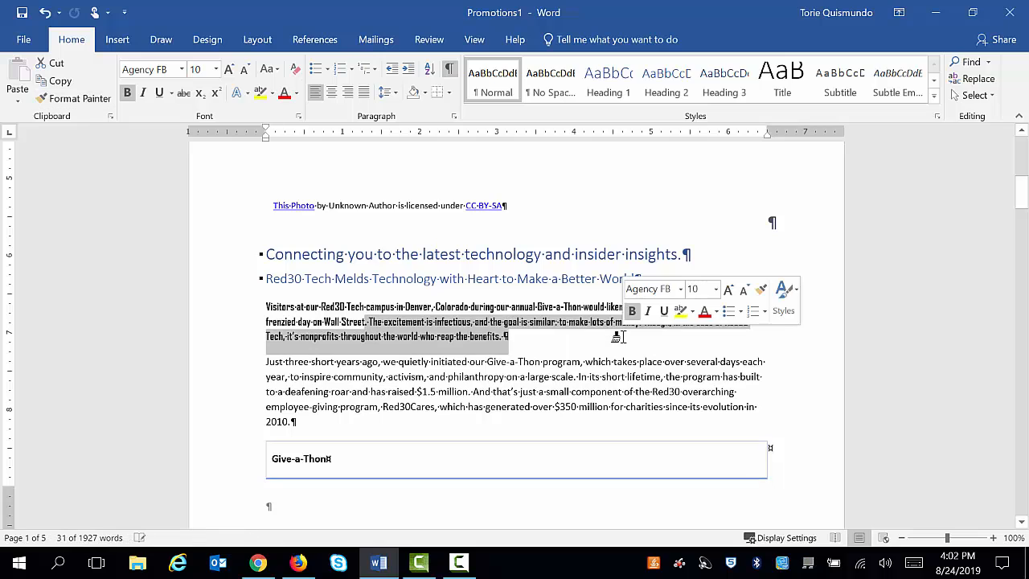